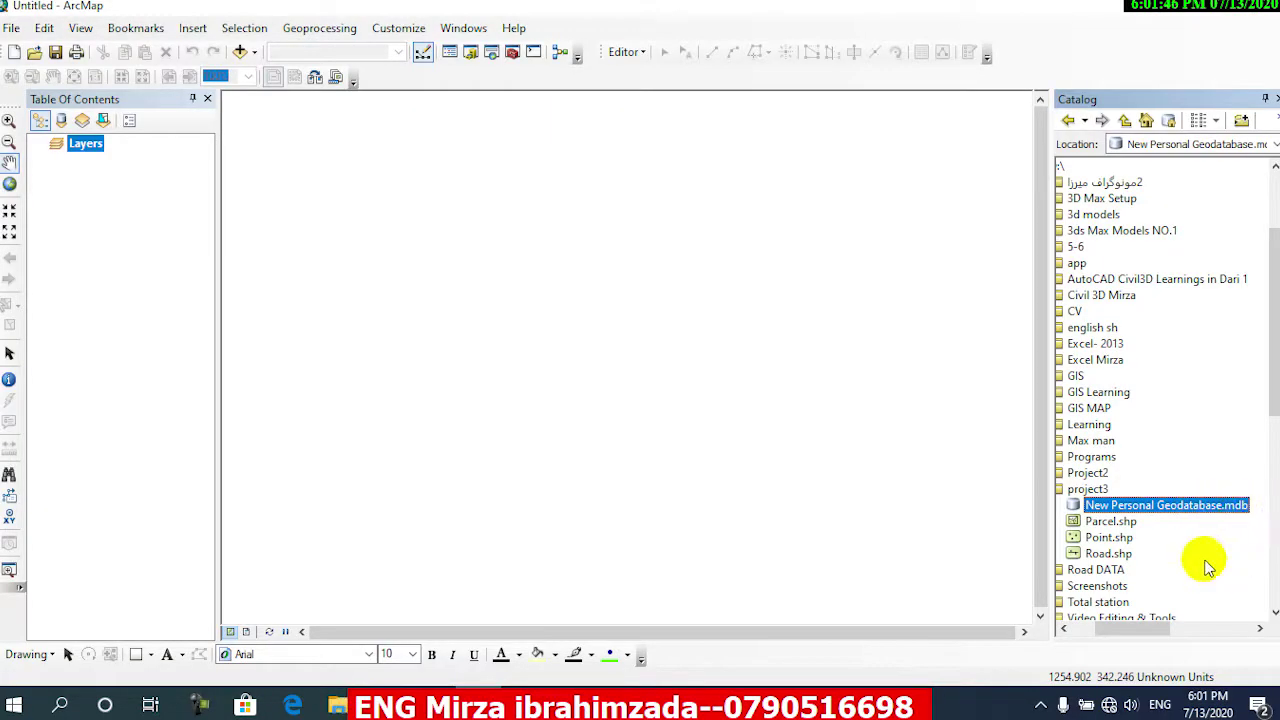
Name the new personal geodatabase in the project3 folder test.
{"action": "type", "text": "test"}
{"action": "key", "text": "Return"}
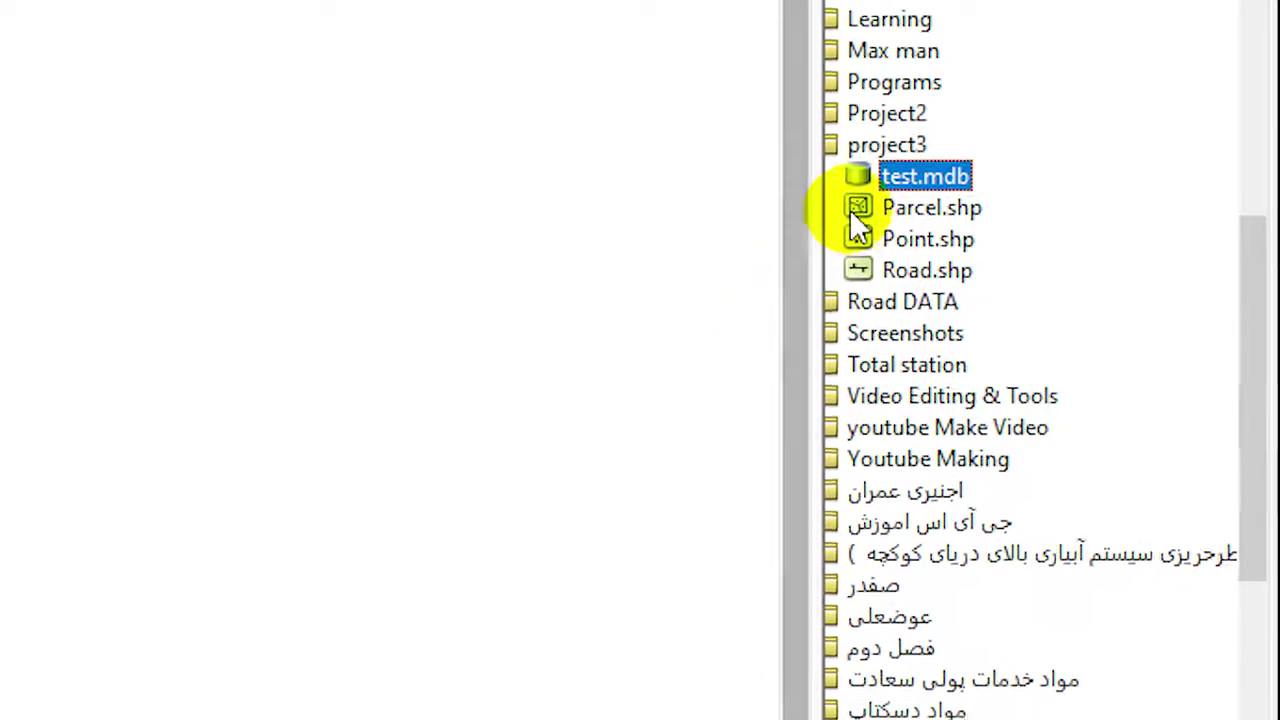
Start a new feature dataset in the test.mdb geodatabase, enter the author's first name as its name and continue to the coordinate system settings.
{"action": "right_click", "coordinate": [860, 177]}
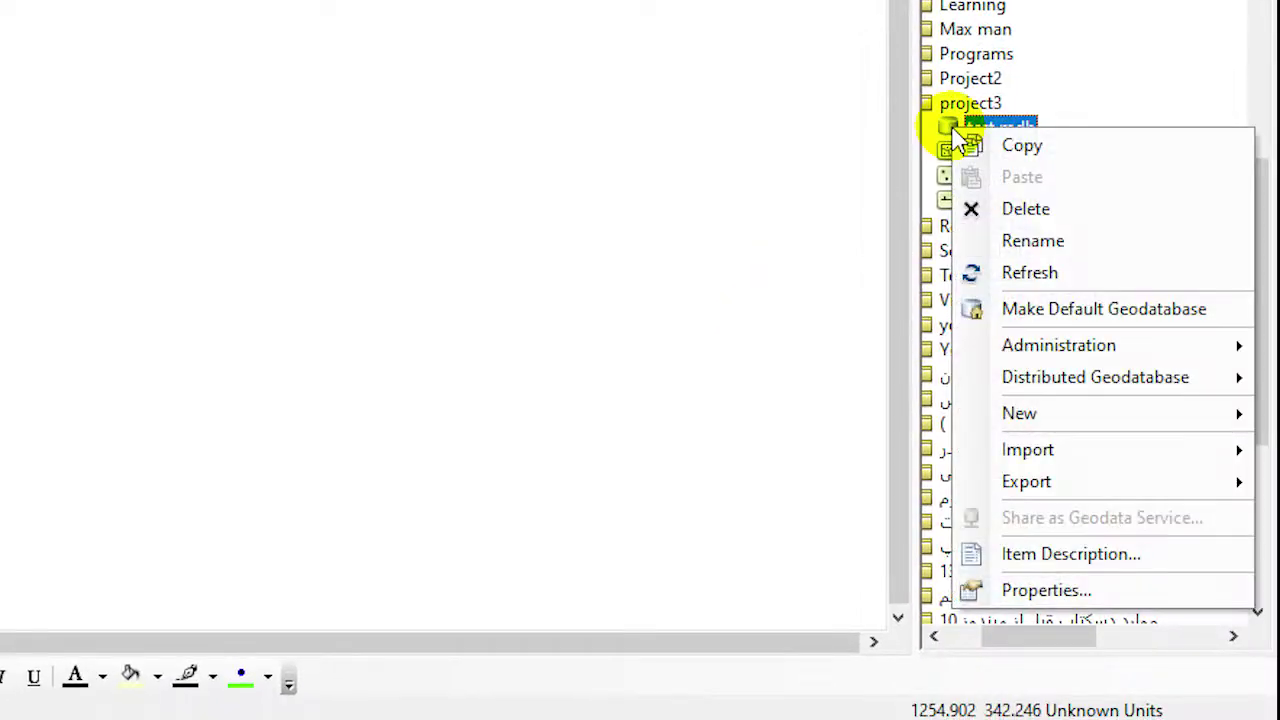
{"action": "mouse_move", "coordinate": [1000, 423]}
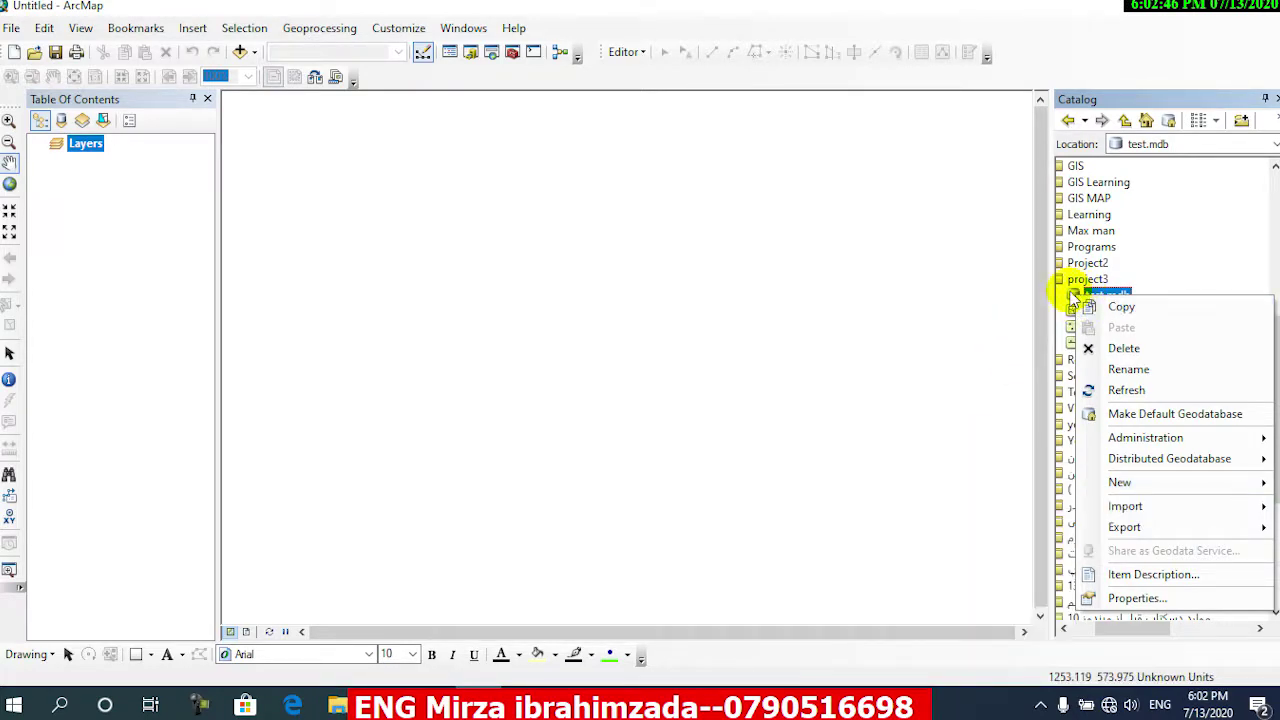
{"action": "mouse_move", "coordinate": [1120, 486]}
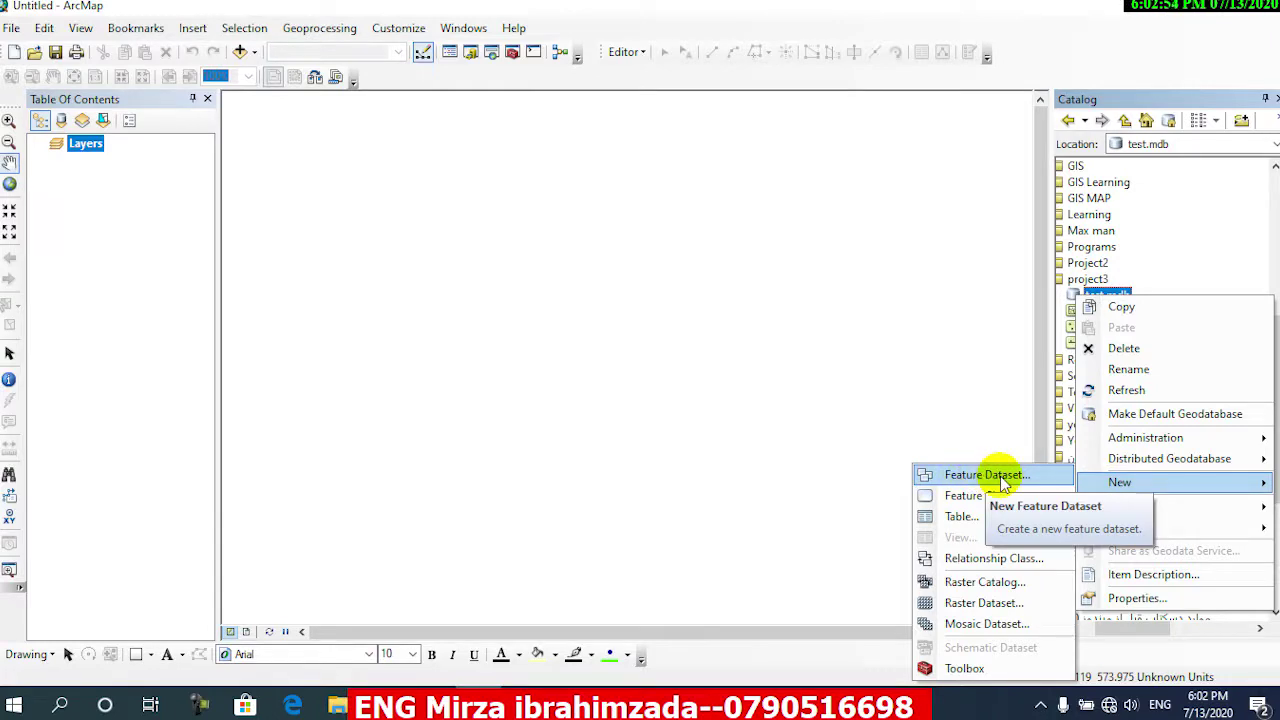
{"action": "left_click", "coordinate": [965, 474]}
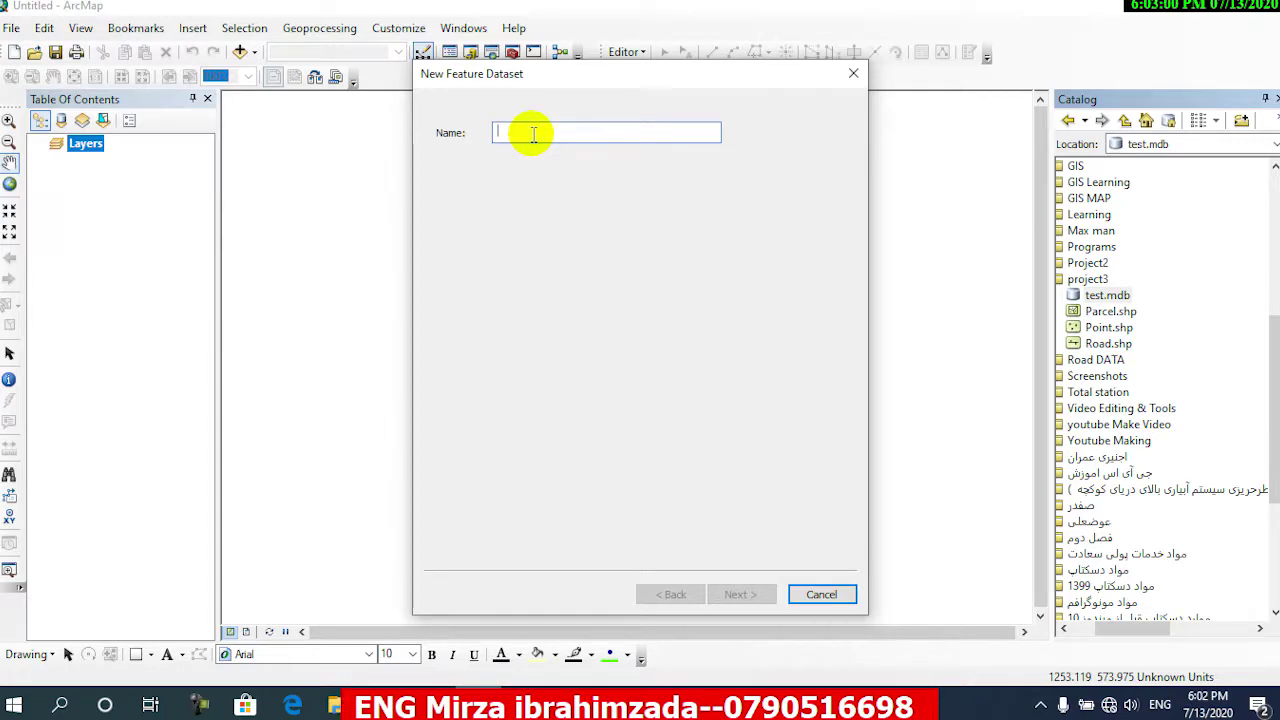
{"action": "type", "text": "Mirza"}
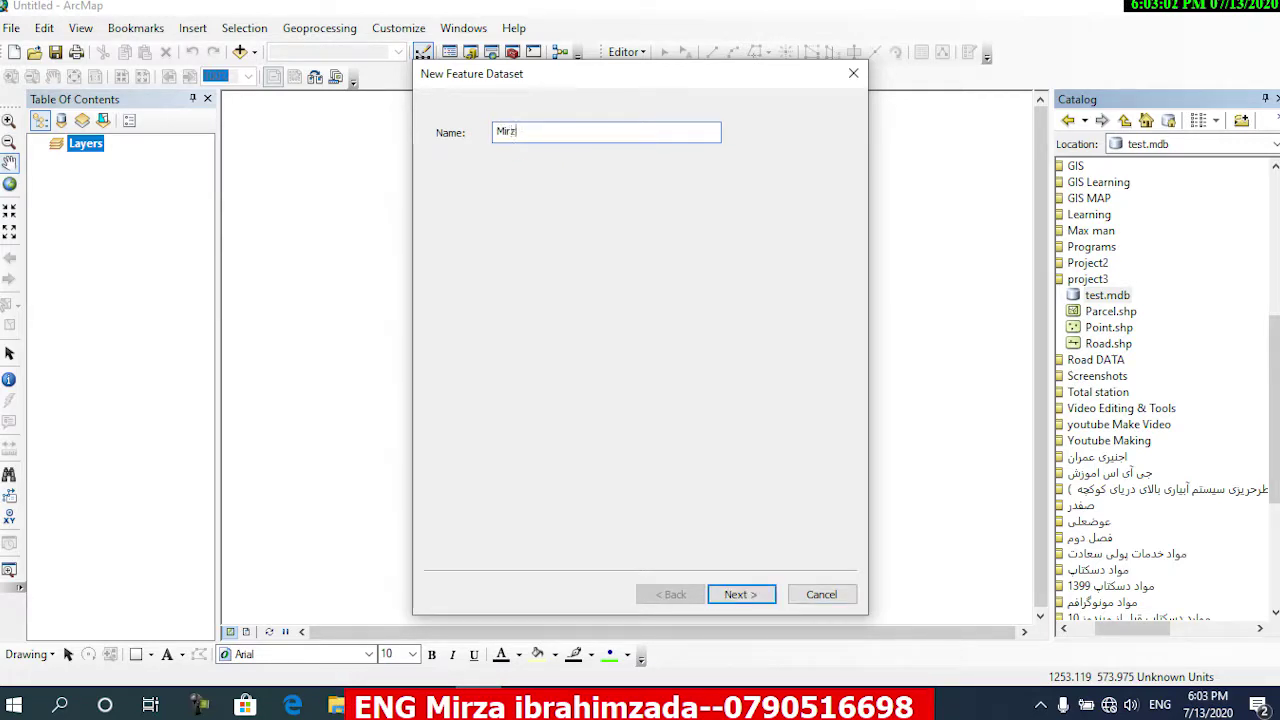
{"action": "left_click", "coordinate": [740, 594]}
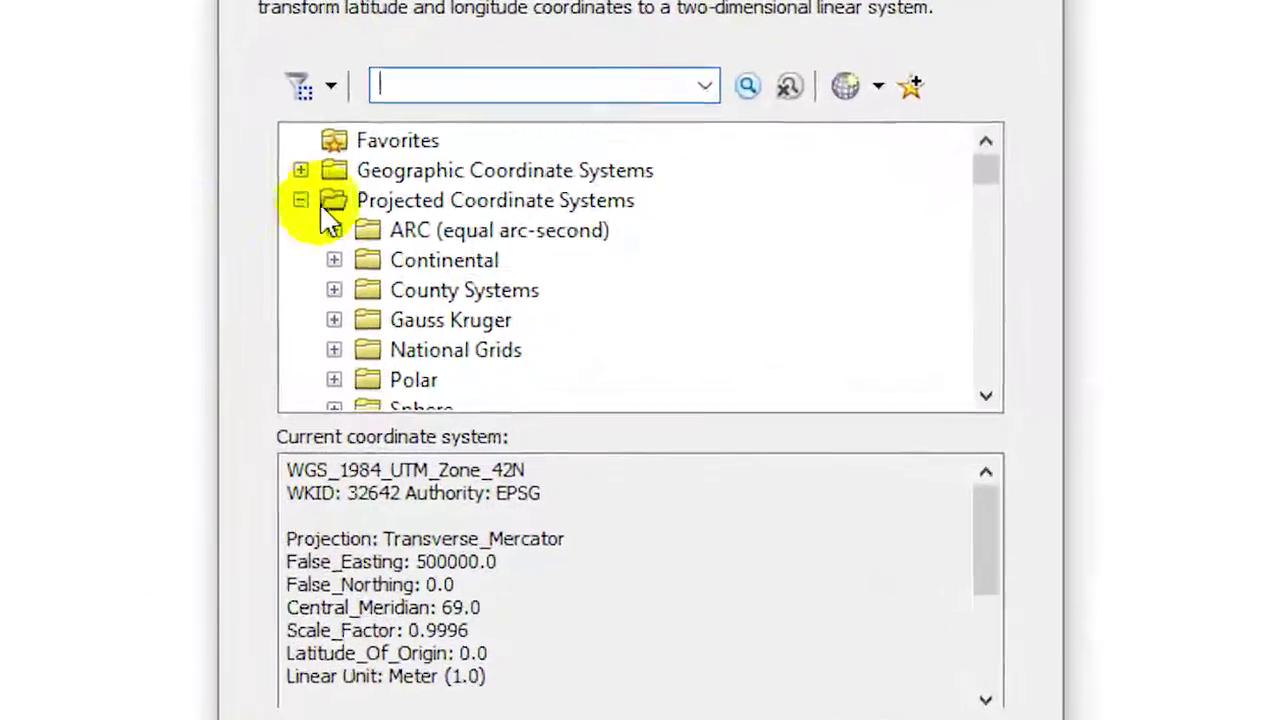
Expand the projected coordinate systems down to the Northern Hemisphere group of UTM, WGS 1984.
{"action": "left_click", "coordinate": [394, 244]}
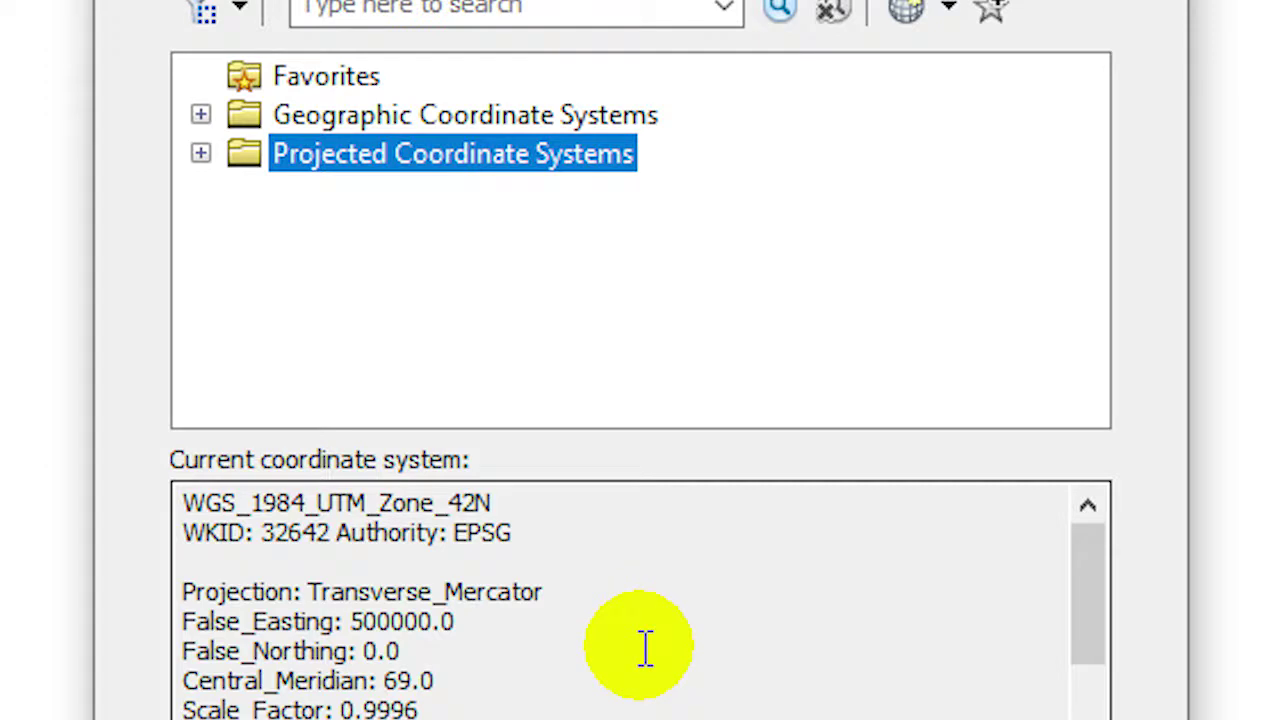
{"action": "left_click", "coordinate": [200, 153]}
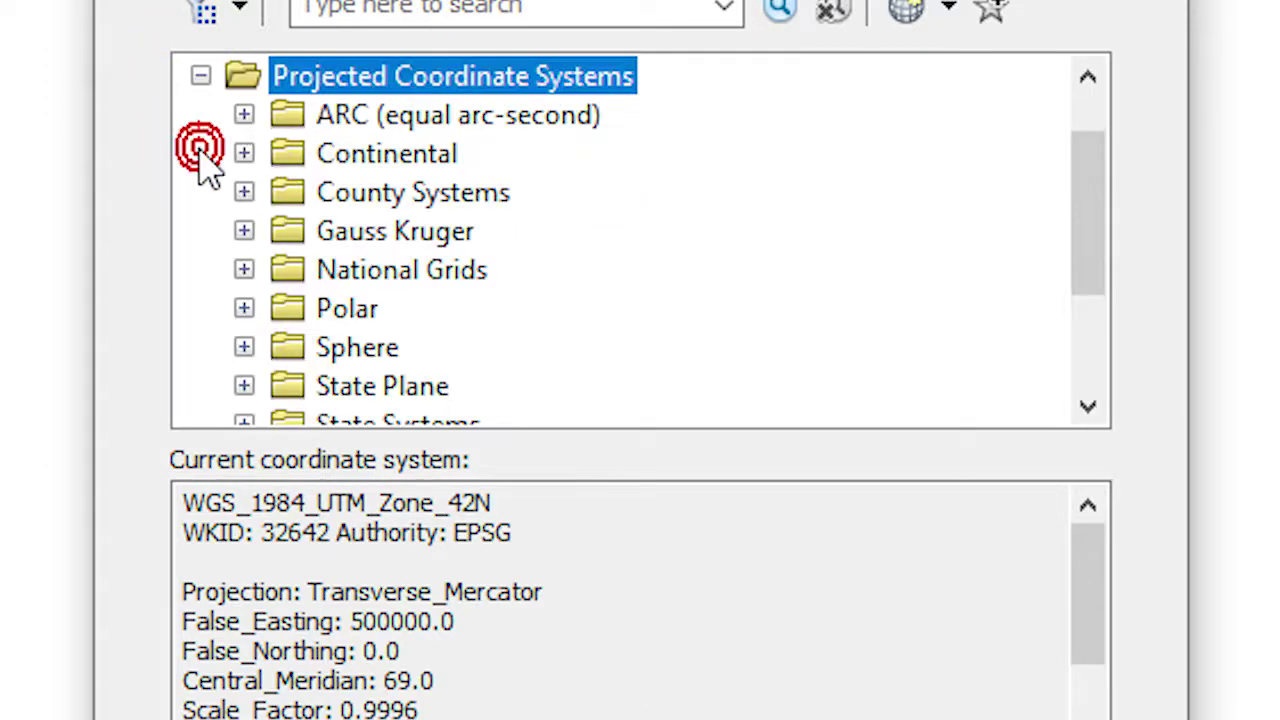
{"action": "scroll", "coordinate": [200, 170], "scroll_direction": "down", "scroll_amount": 2}
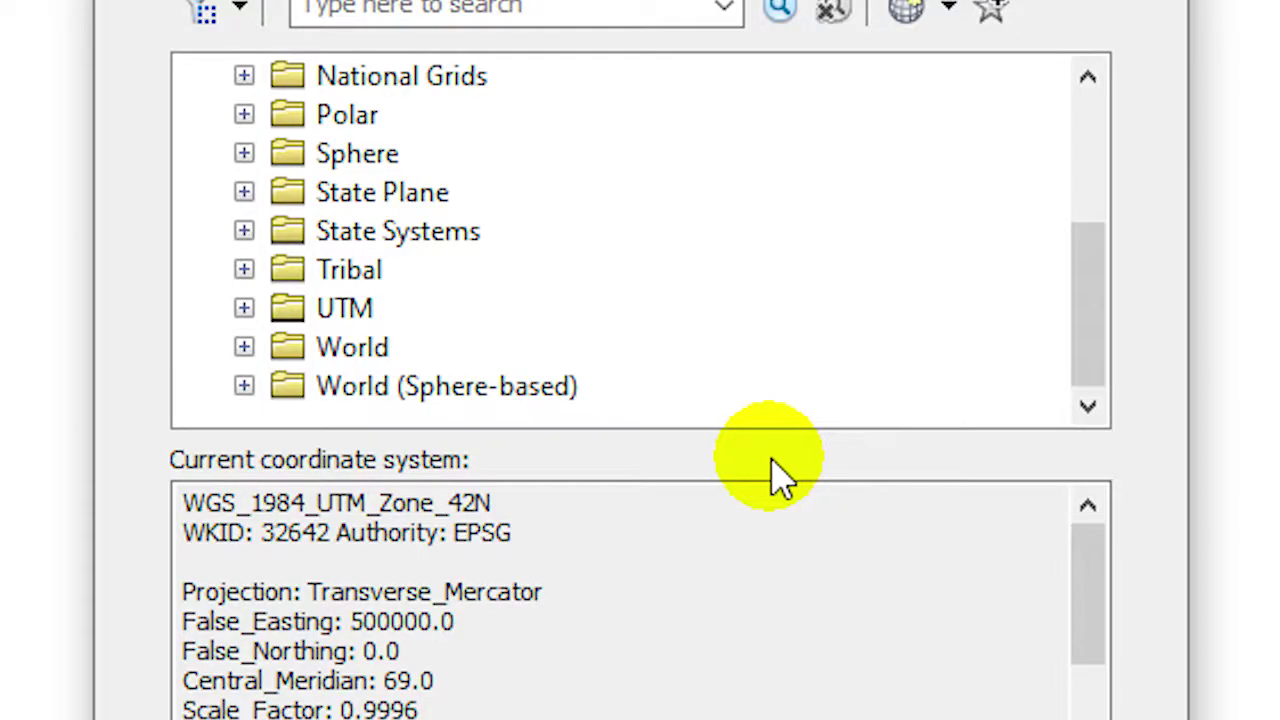
{"action": "left_click", "coordinate": [244, 309]}
{"action": "scroll", "coordinate": [250, 323], "scroll_direction": "down", "scroll_amount": 5}
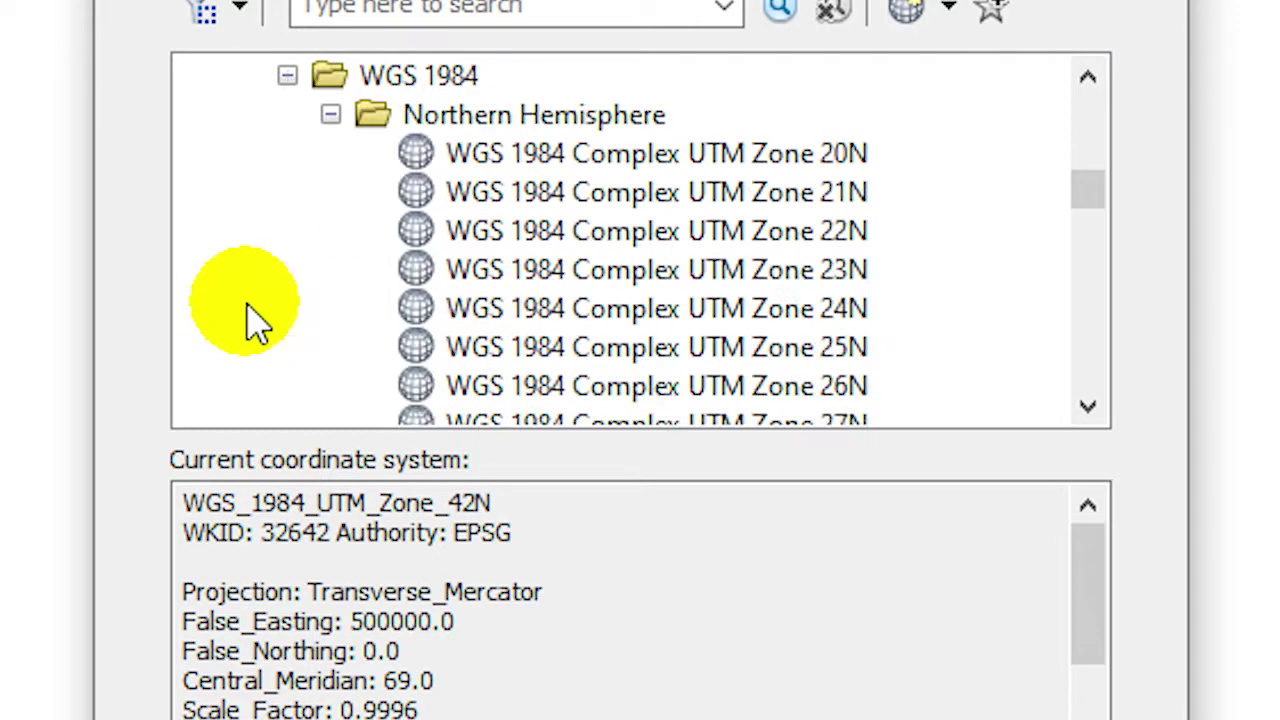
{"action": "scroll", "coordinate": [250, 315], "scroll_direction": "up", "scroll_amount": 1}
{"action": "left_click", "coordinate": [330, 227]}
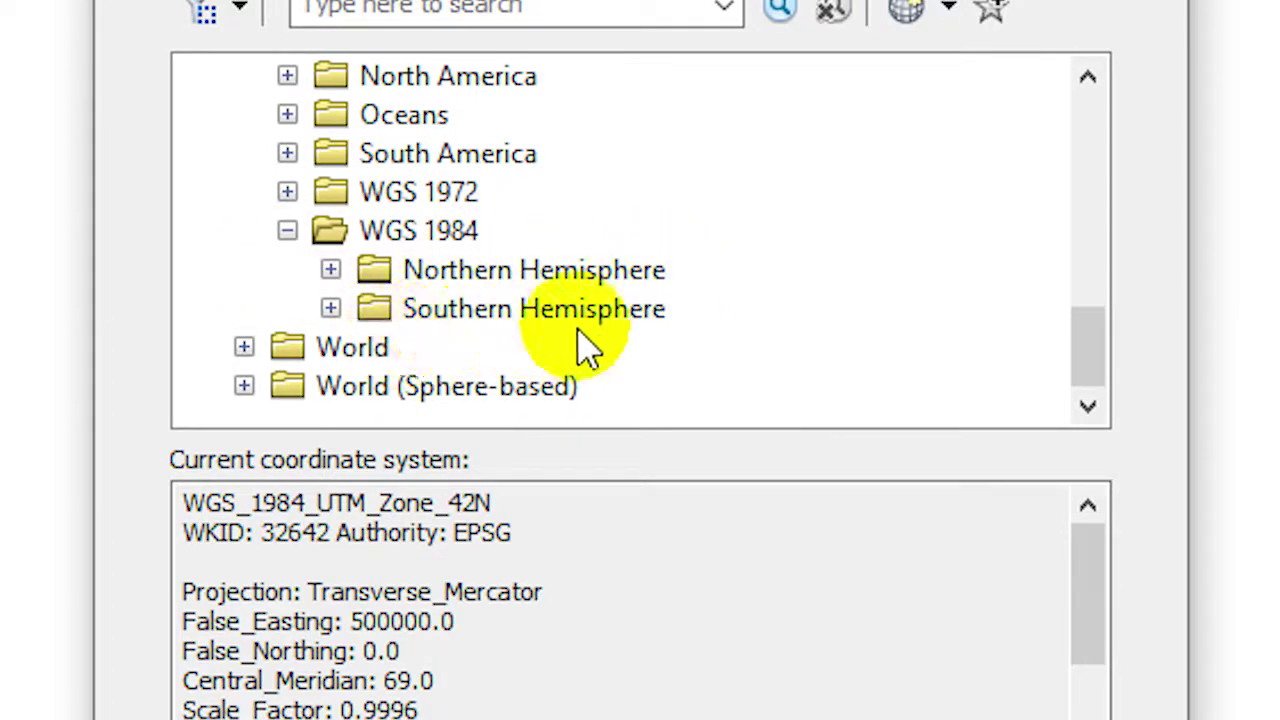
{"action": "left_click", "coordinate": [331, 272]}
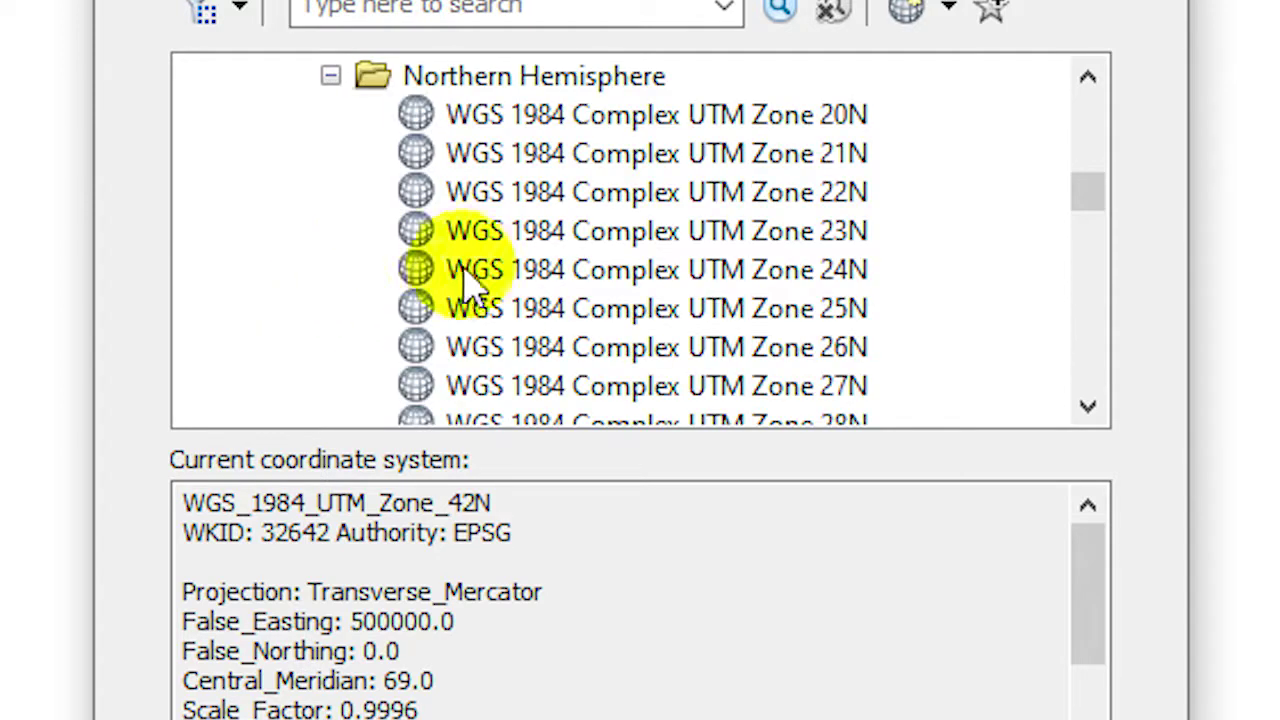
Choose WGS 1984 UTM Zone 42N as the XY coordinate system of the feature dataset.
{"action": "scroll", "coordinate": [527, 262], "scroll_direction": "down", "scroll_amount": 10}
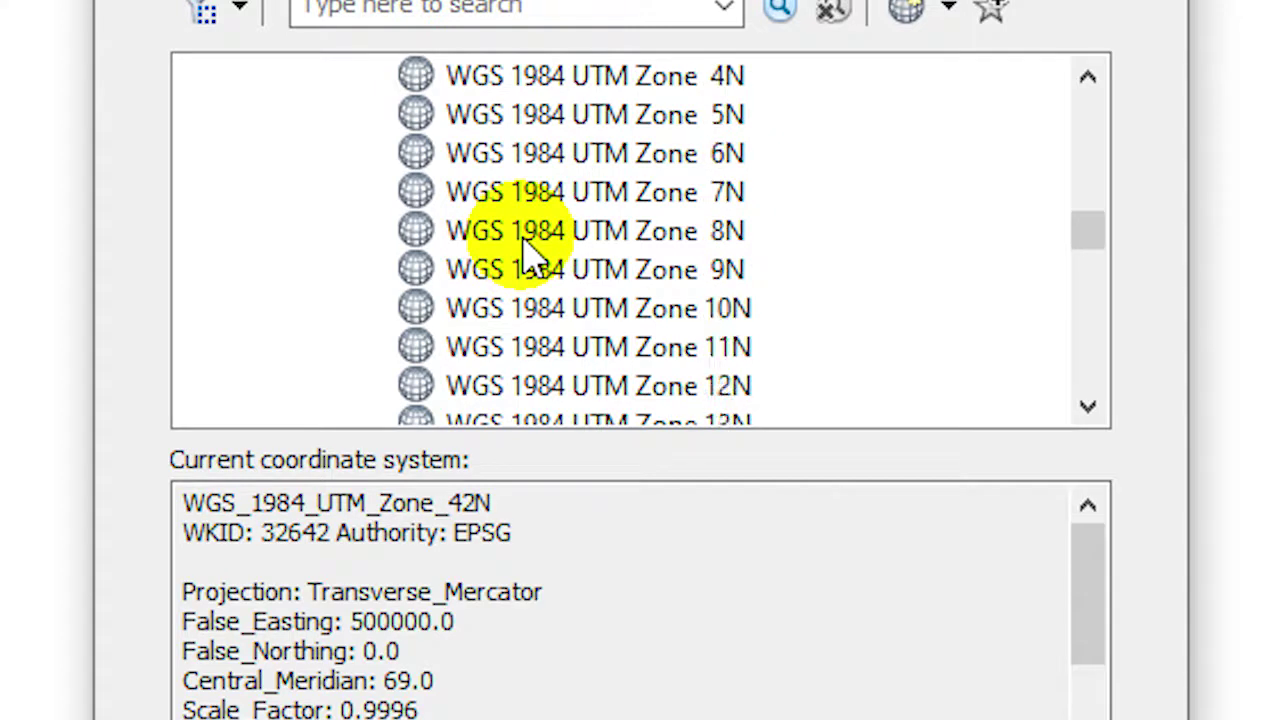
{"action": "scroll", "coordinate": [748, 263], "scroll_direction": "up", "scroll_amount": 3}
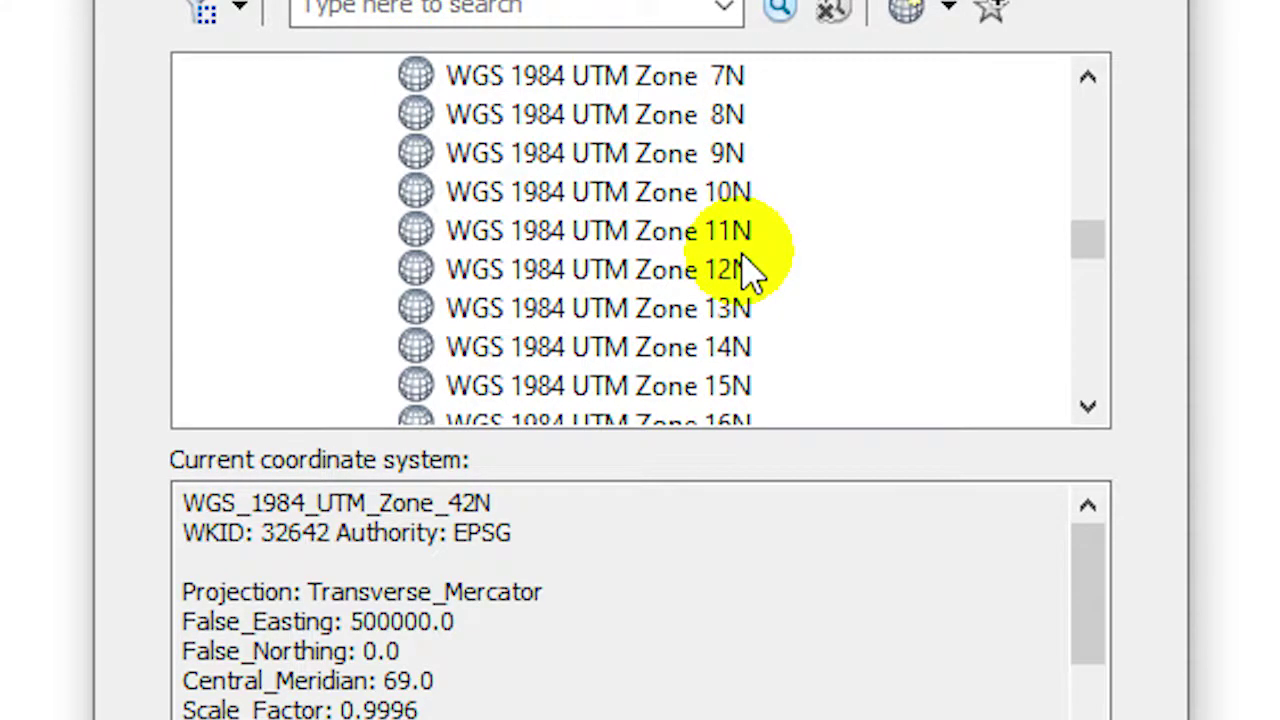
{"action": "scroll", "coordinate": [750, 272], "scroll_direction": "down", "scroll_amount": 4}
{"action": "scroll", "coordinate": [750, 272], "scroll_direction": "down", "scroll_amount": 2}
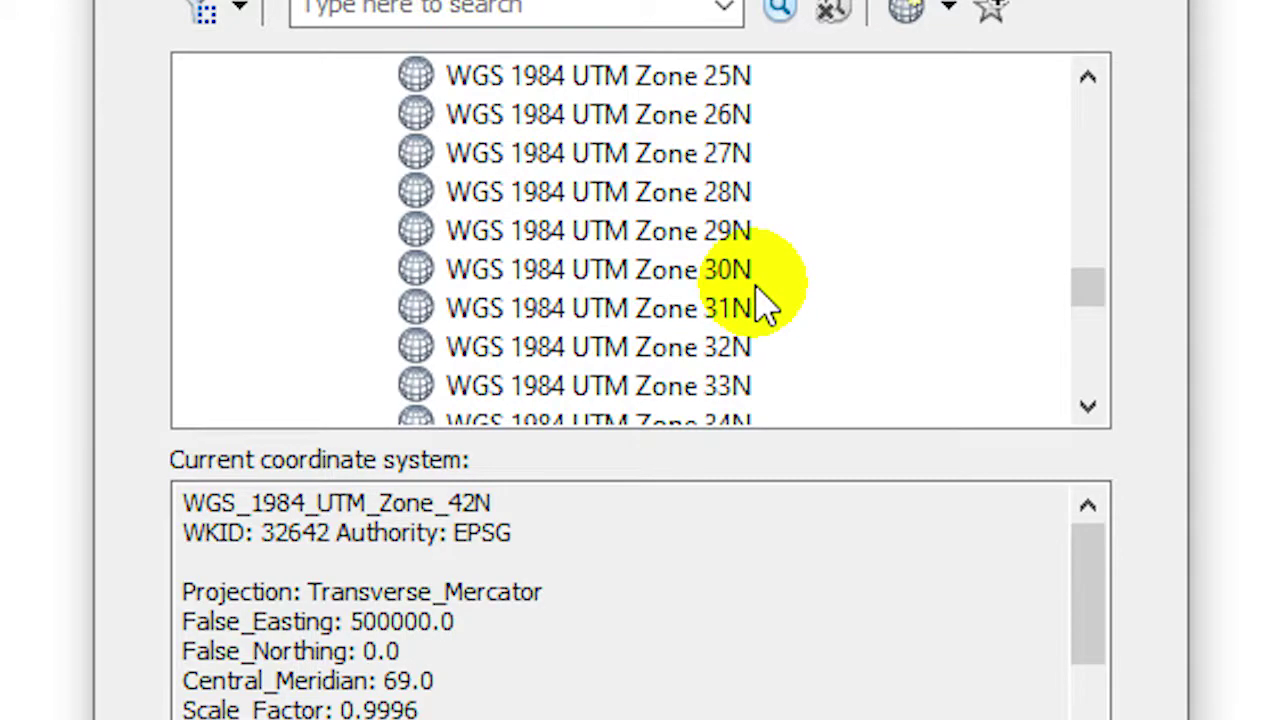
{"action": "scroll", "coordinate": [758, 303], "scroll_direction": "down", "scroll_amount": 3}
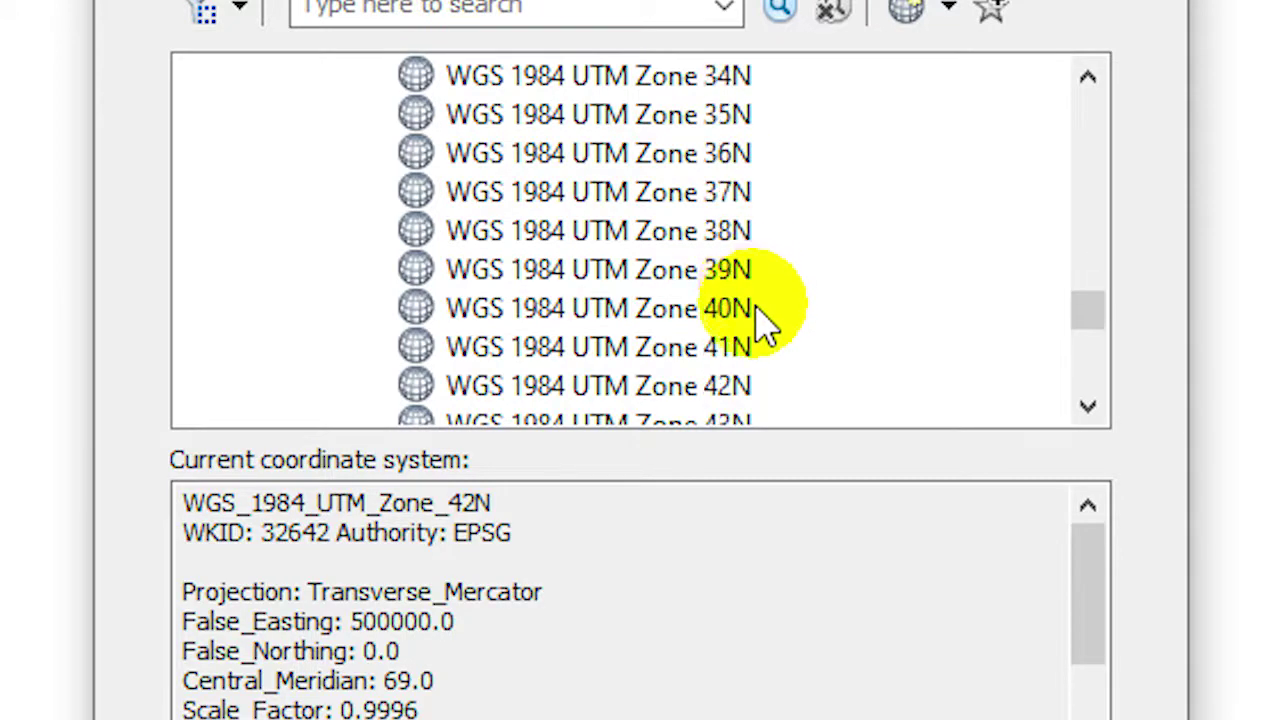
{"action": "scroll", "coordinate": [810, 382], "scroll_direction": "down", "scroll_amount": 2}
{"action": "scroll", "coordinate": [808, 380], "scroll_direction": "up", "scroll_amount": 1}
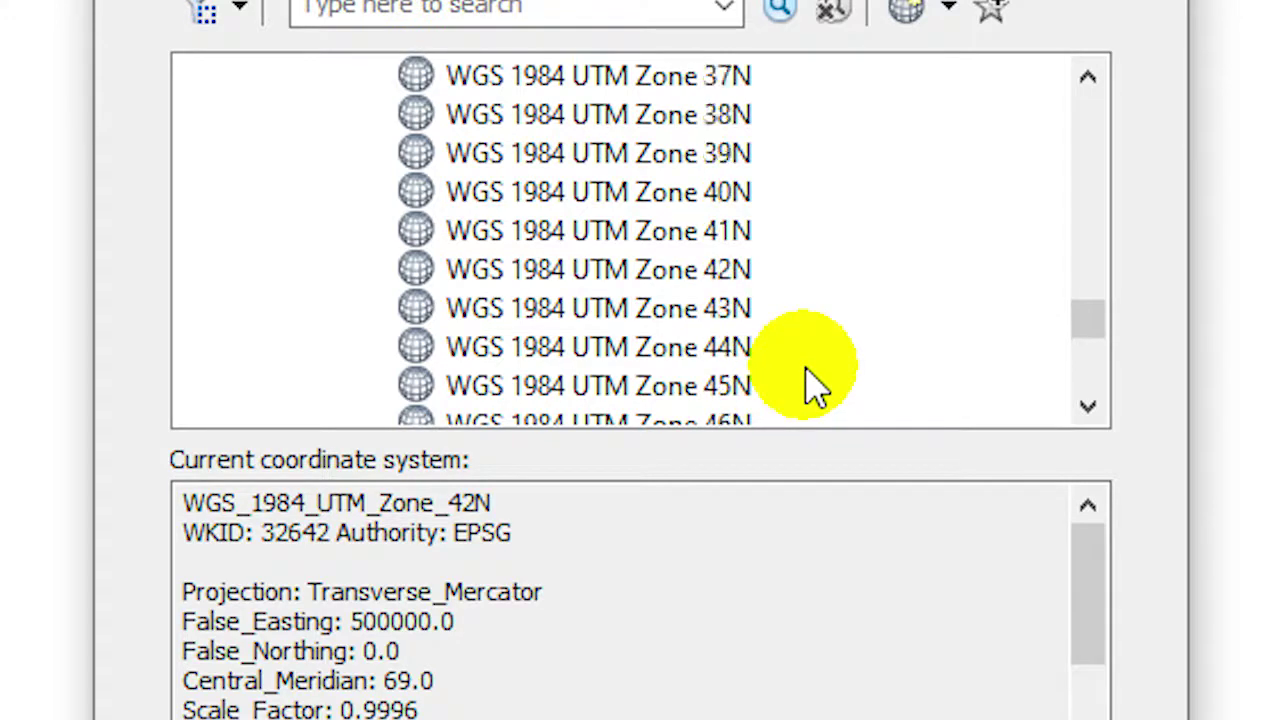
{"action": "left_click", "coordinate": [590, 278]}
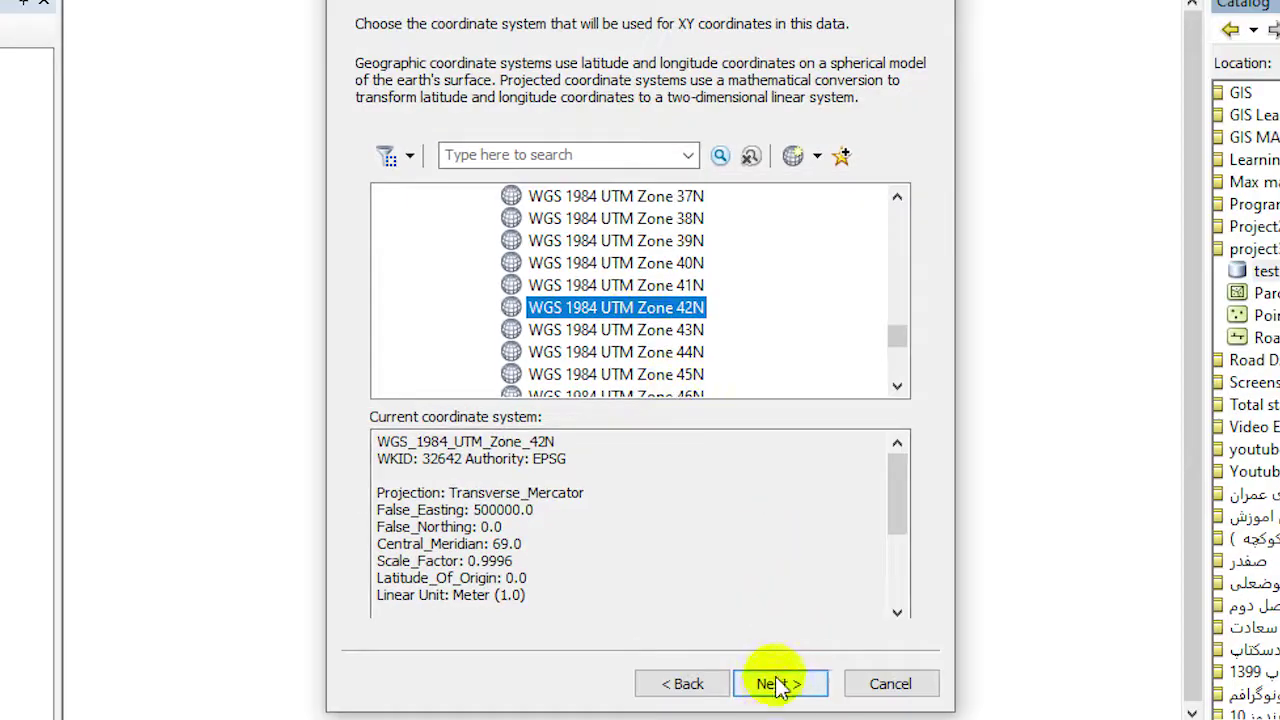
{"action": "left_click", "coordinate": [774, 683]}
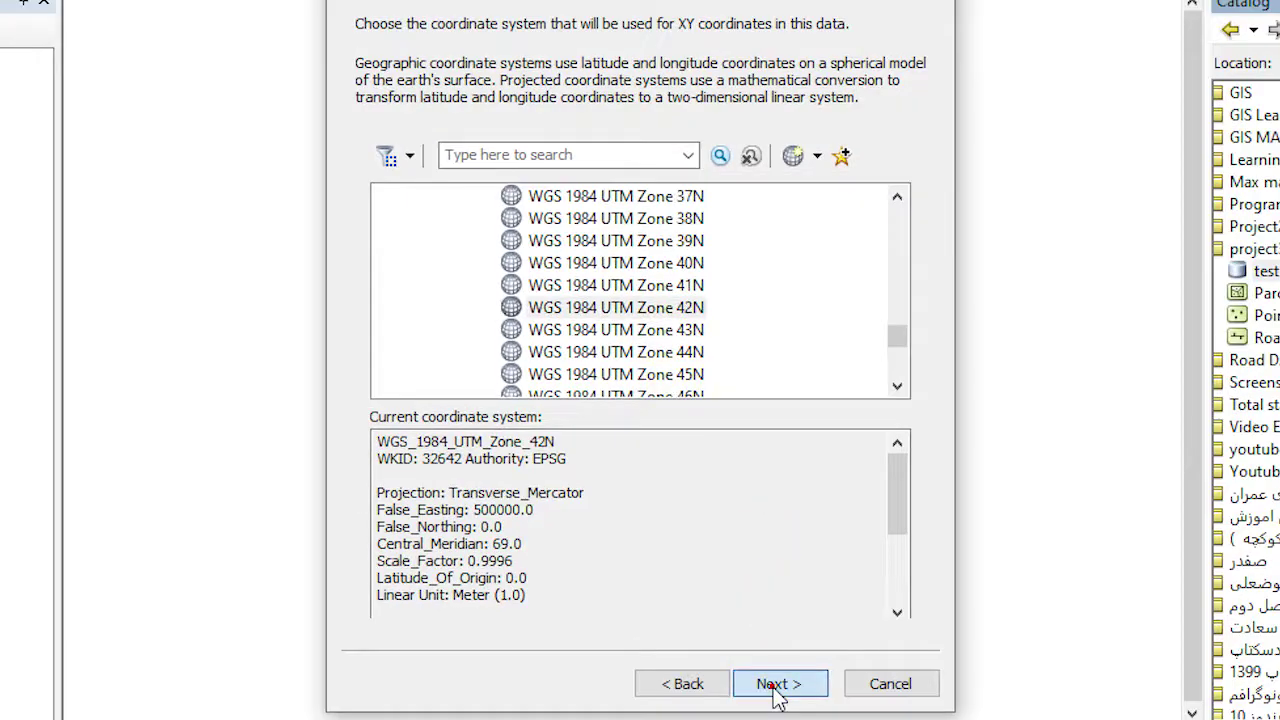
Keep the default 0.001 XY, Z and M tolerances and finish creating the feature dataset.
{"action": "left_click", "coordinate": [777, 688]}
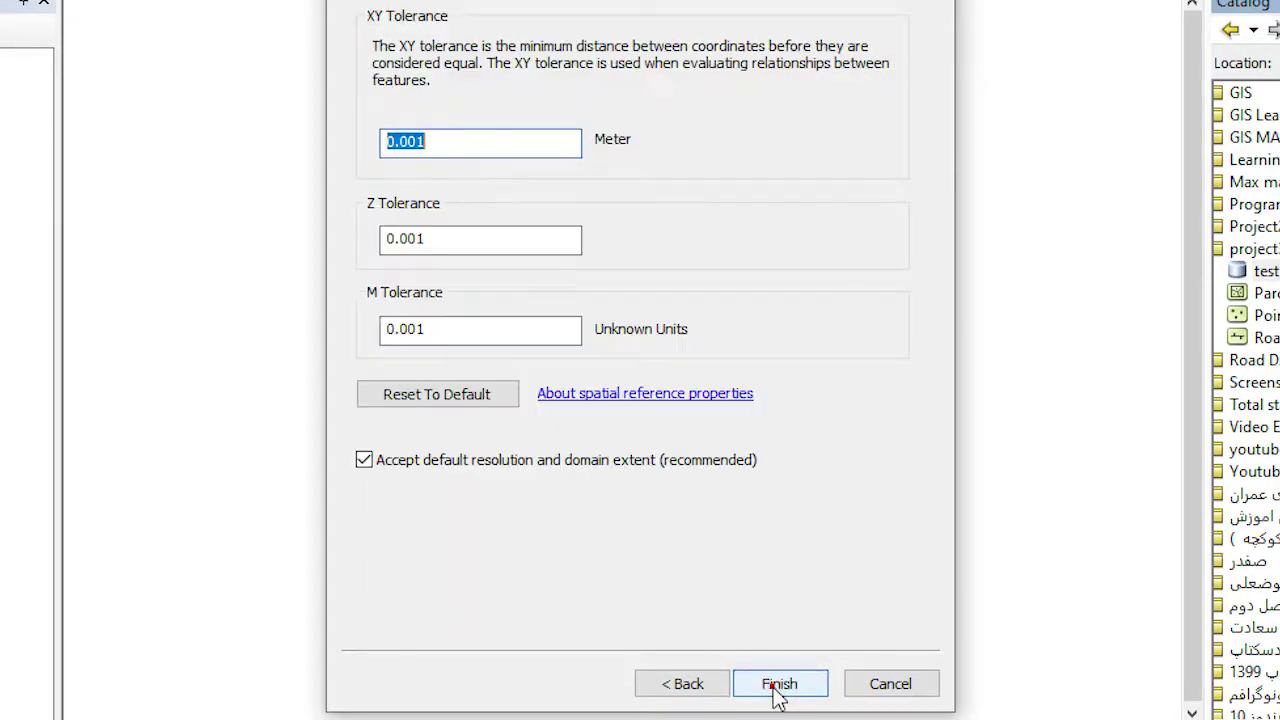
{"action": "double_click", "coordinate": [508, 143]}
{"action": "double_click", "coordinate": [469, 238]}
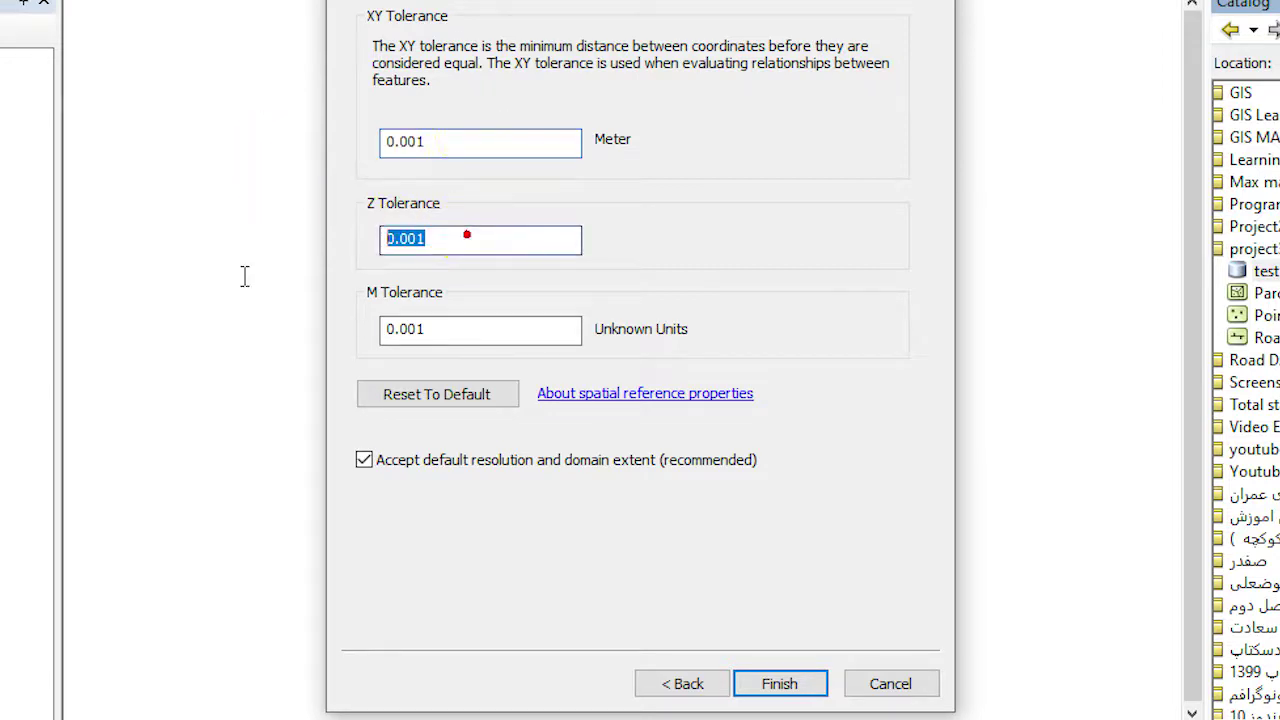
{"action": "double_click", "coordinate": [462, 336]}
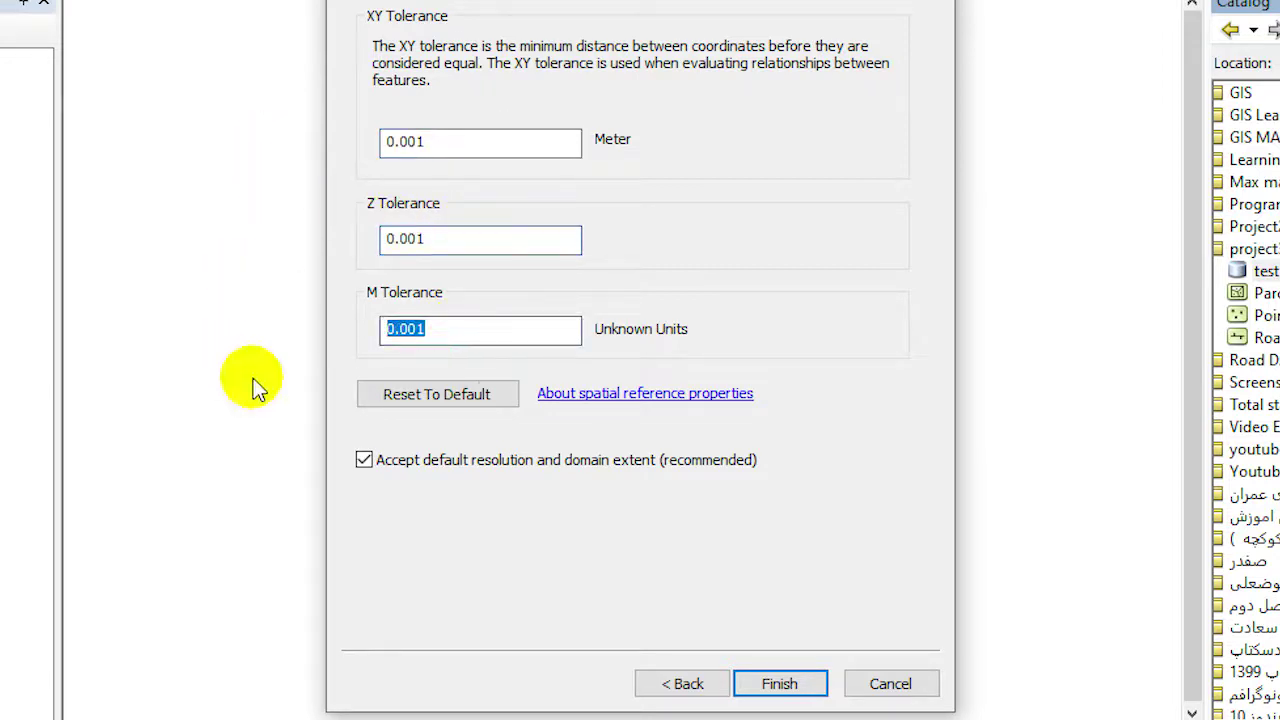
{"action": "left_click", "coordinate": [779, 683]}
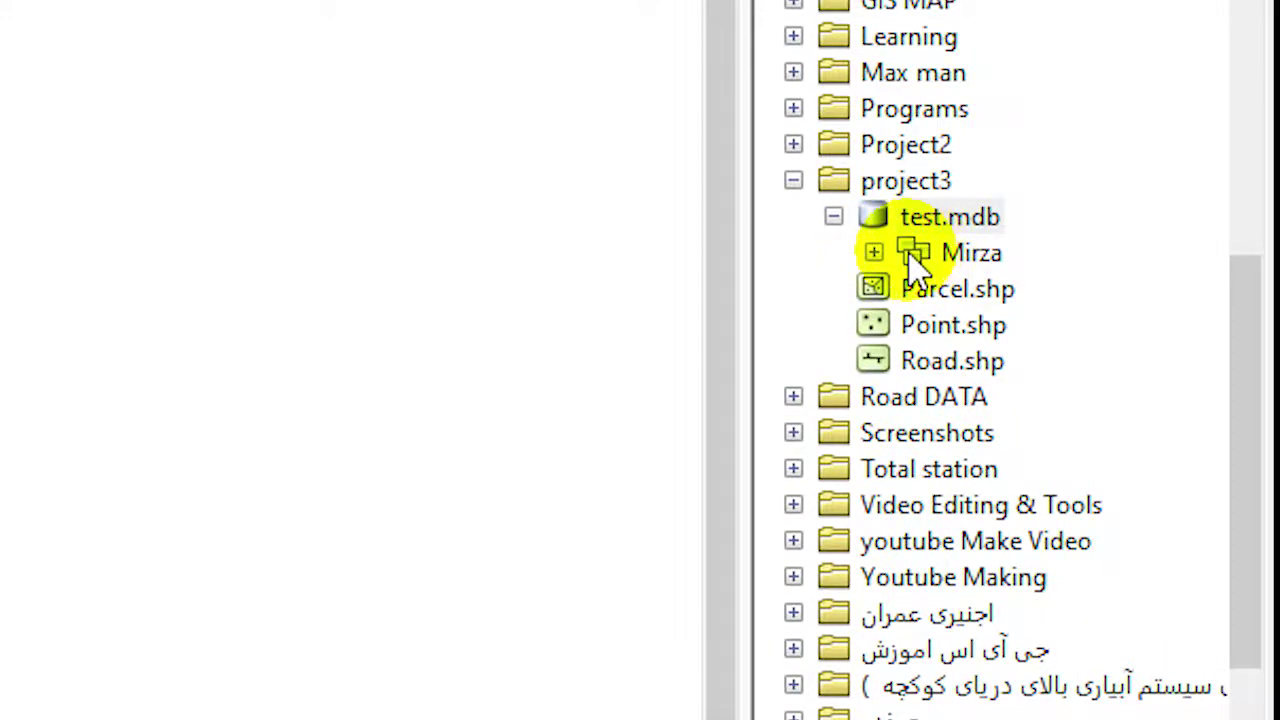
Start a new feature class named Road in the new feature dataset, storing Line Features with no alias, and continue to its field list.
{"action": "right_click", "coordinate": [918, 262]}
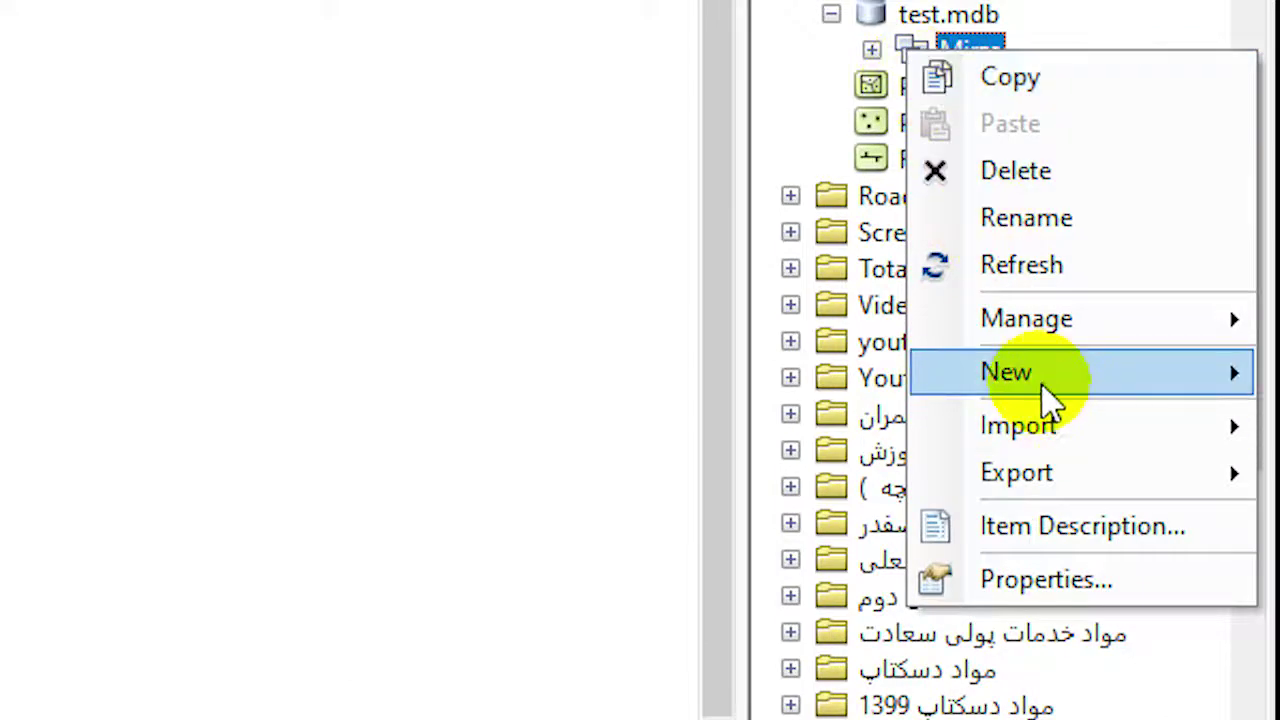
{"action": "mouse_move", "coordinate": [1046, 400]}
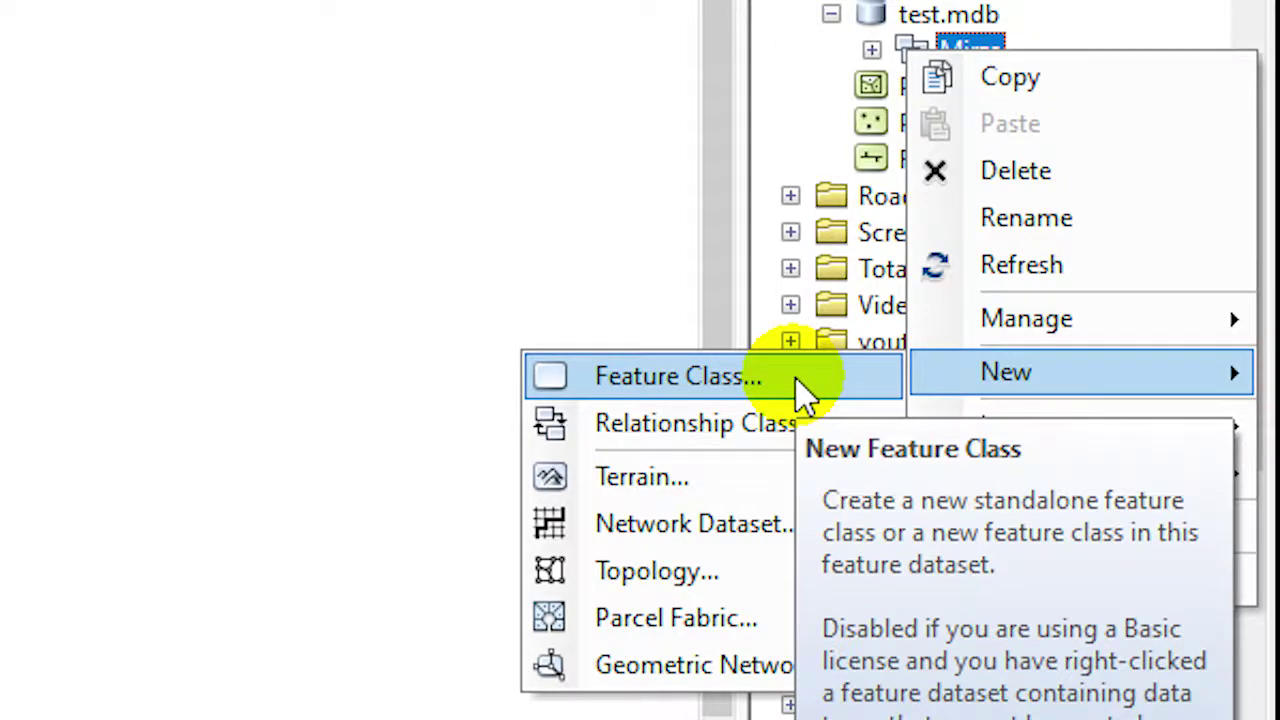
{"action": "left_click", "coordinate": [720, 380]}
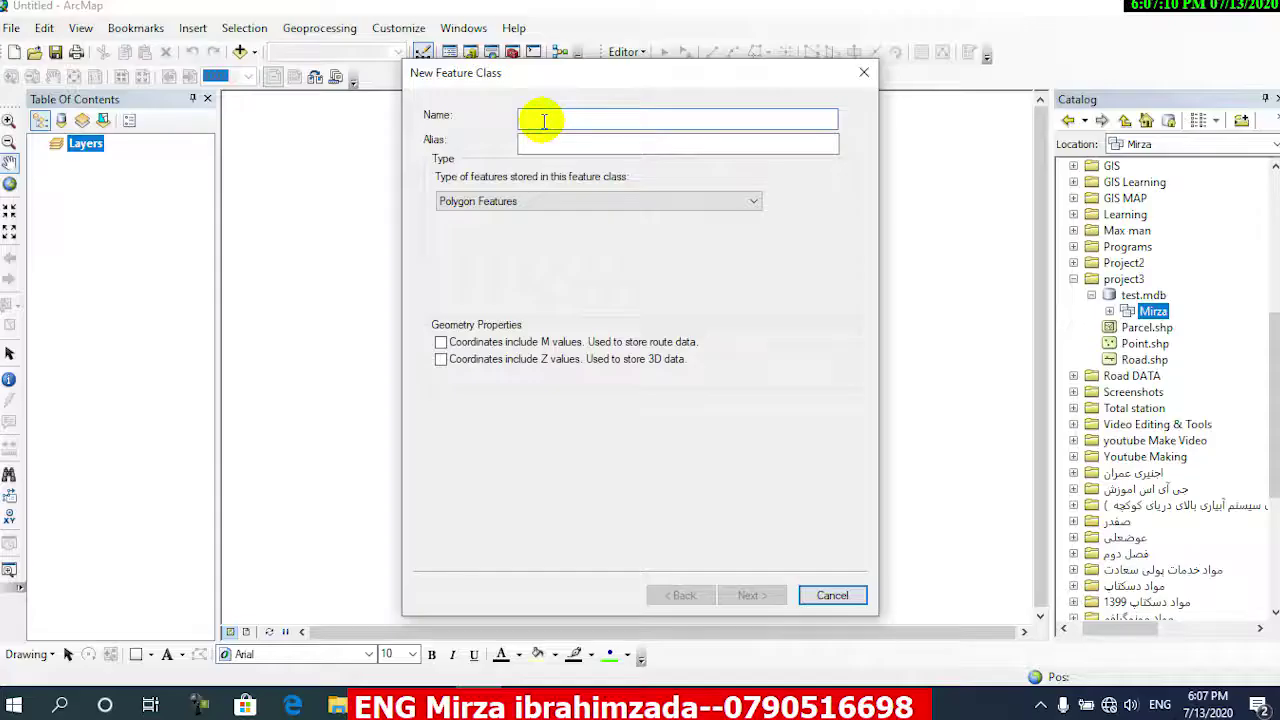
{"action": "left_click", "coordinate": [540, 120]}
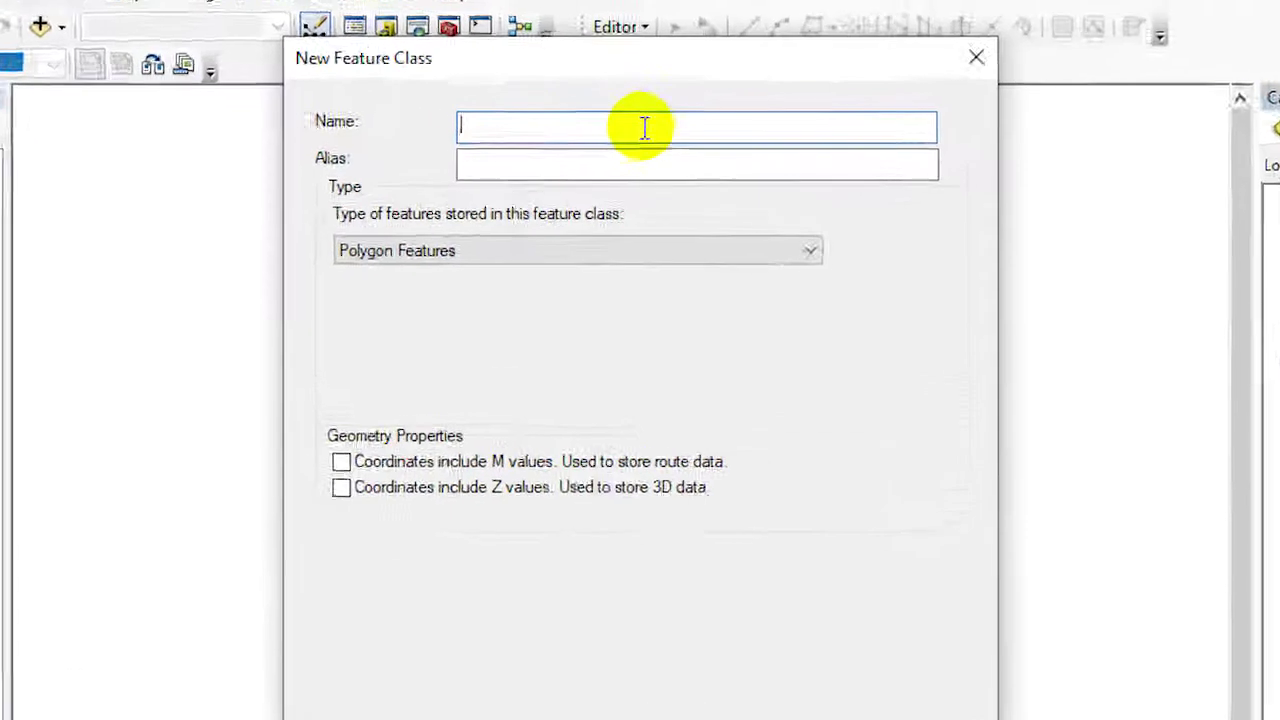
{"action": "type", "text": "Road"}
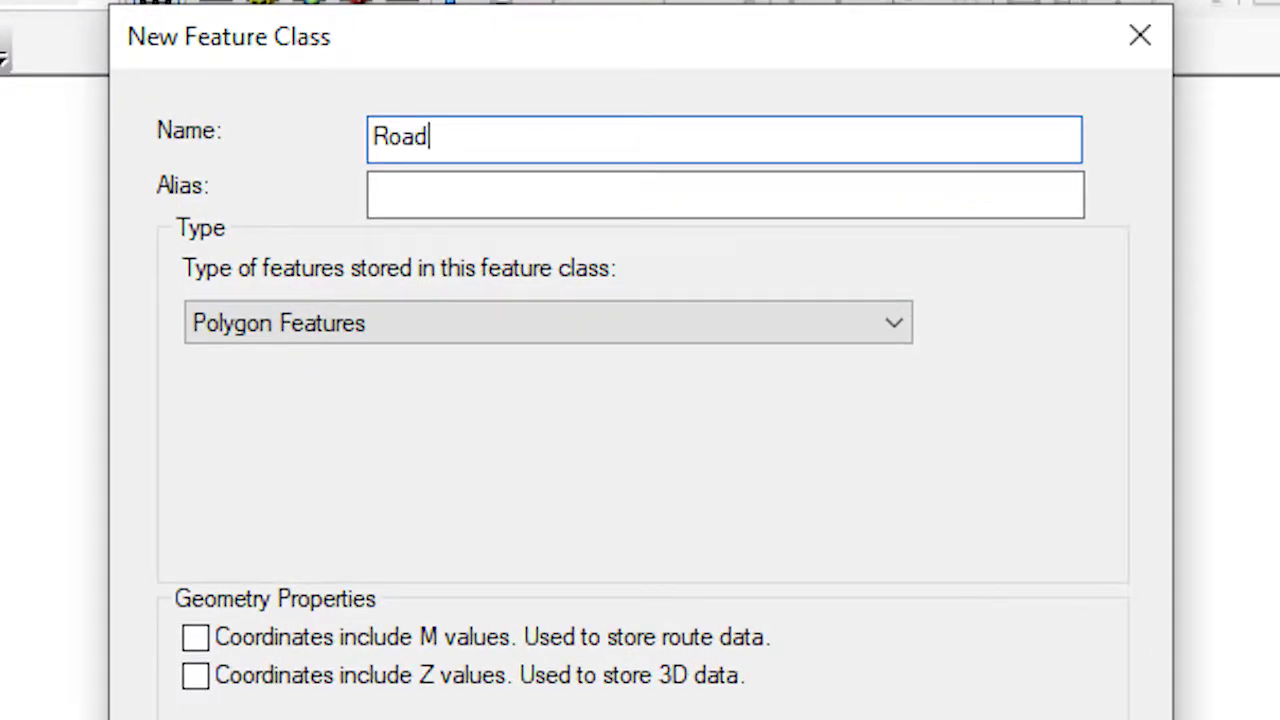
{"action": "left_click", "coordinate": [402, 330]}
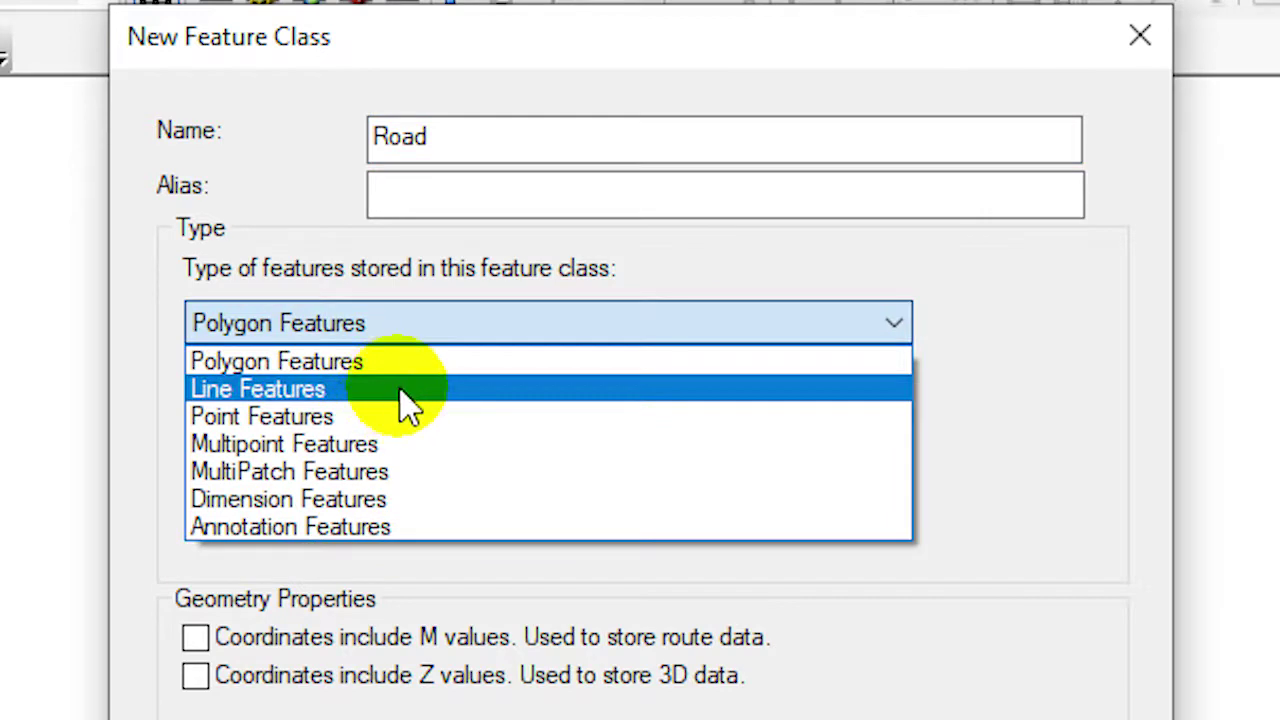
{"action": "left_click", "coordinate": [316, 394]}
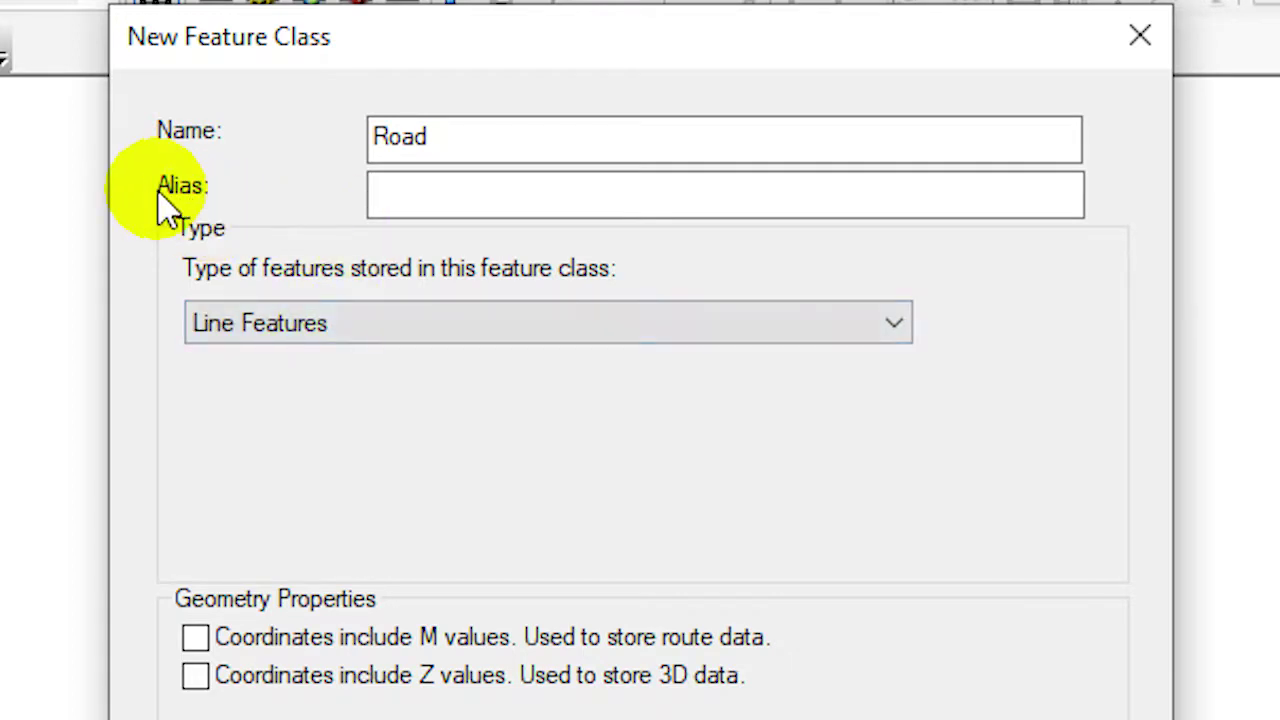
{"action": "left_click", "coordinate": [432, 194]}
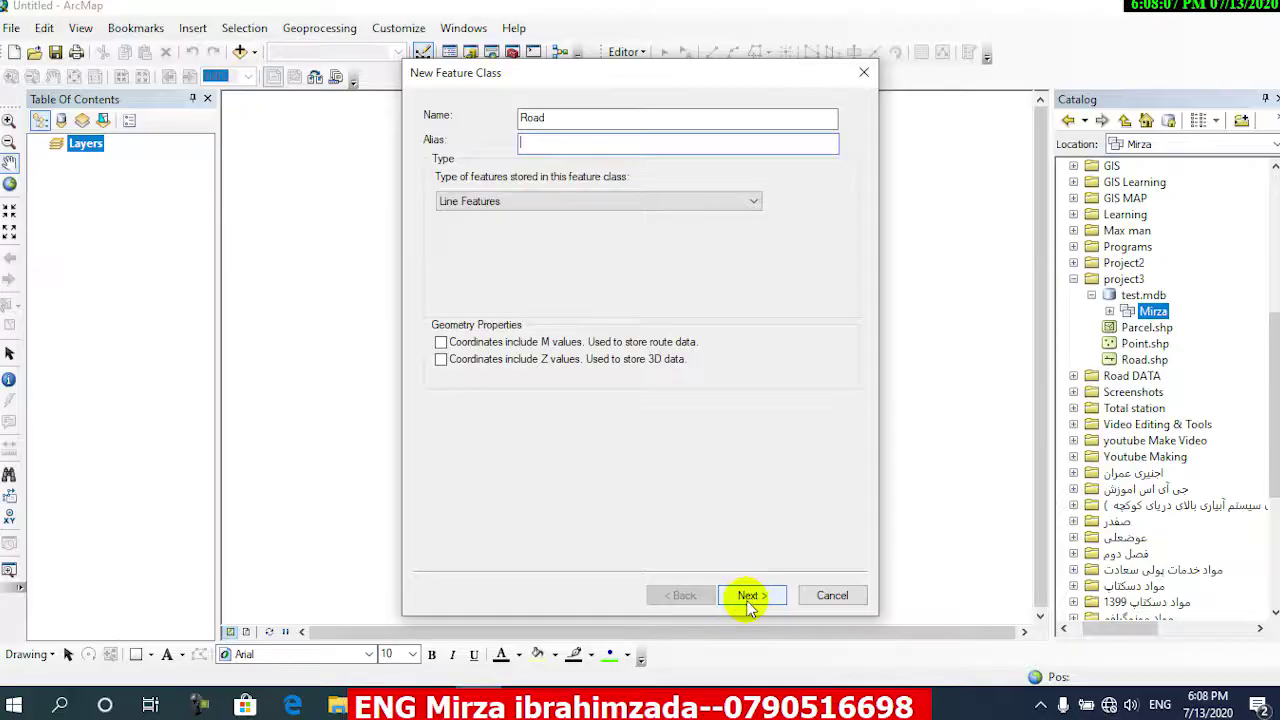
{"action": "left_click", "coordinate": [743, 594]}
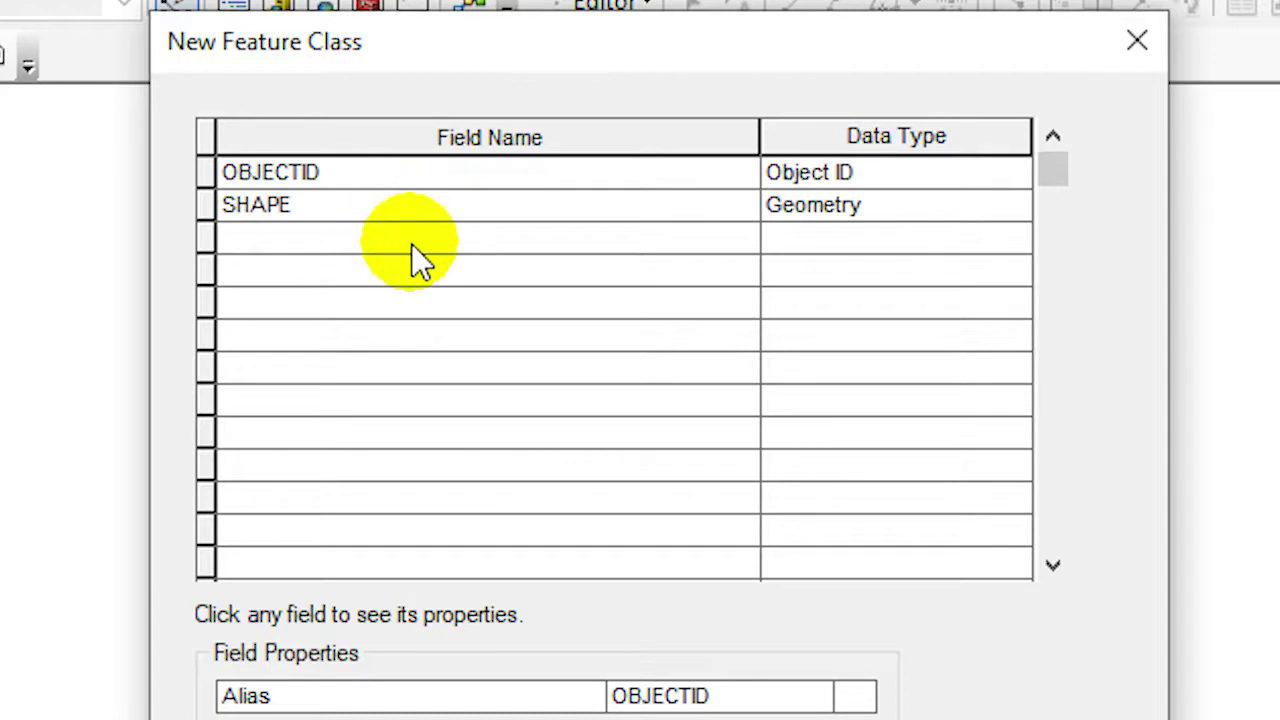
Add a field called Name with the Text data type to the Road feature class.
{"action": "left_click", "coordinate": [258, 240]}
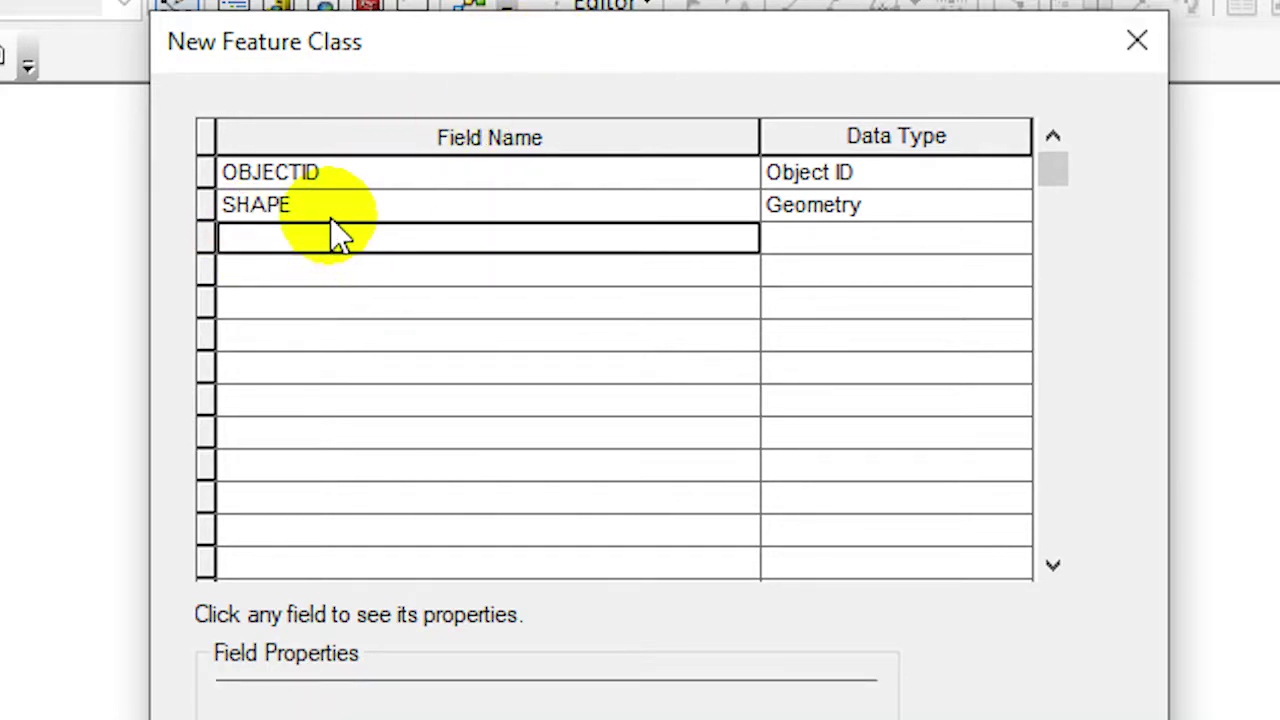
{"action": "type", "text": "Name"}
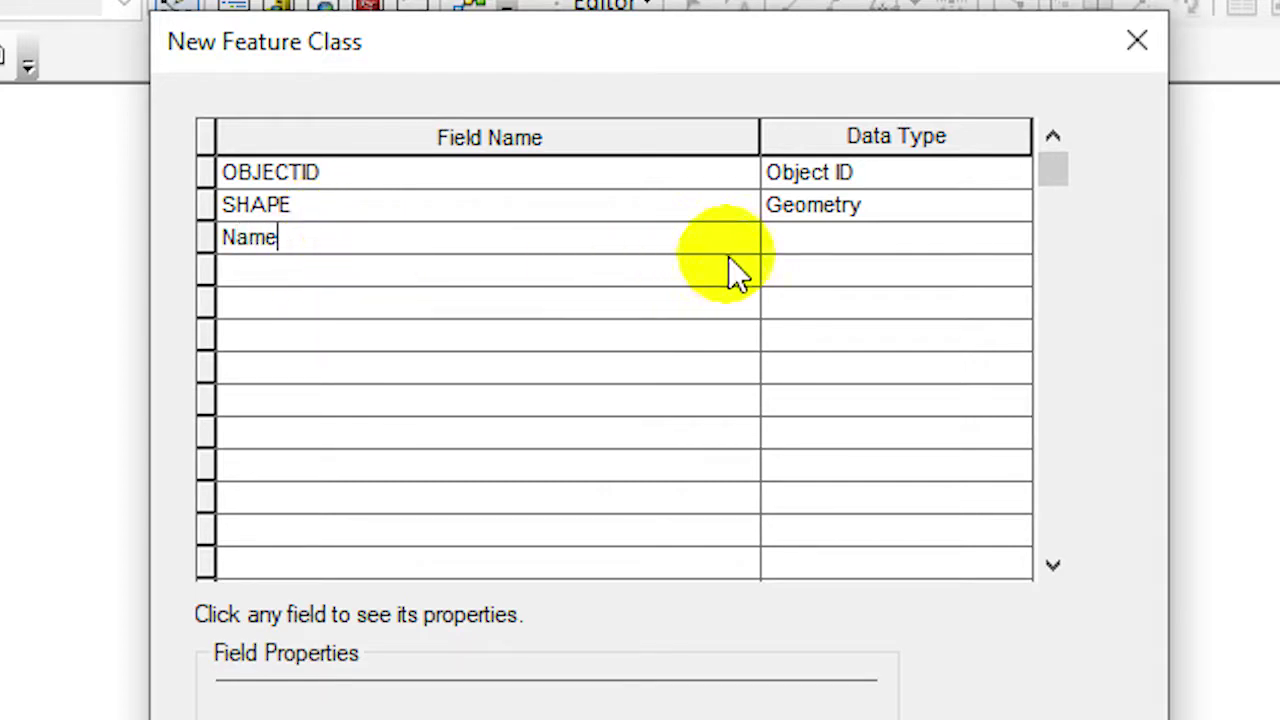
{"action": "left_click", "coordinate": [852, 240]}
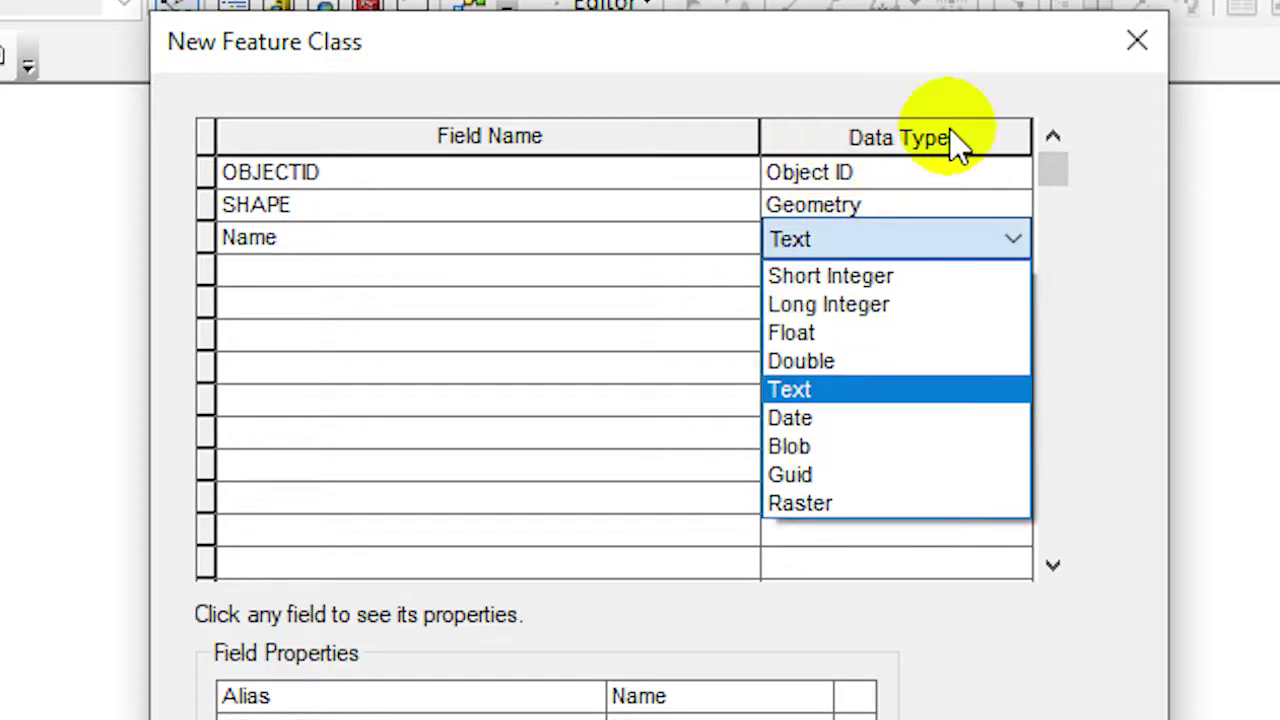
{"action": "left_click", "coordinate": [828, 237]}
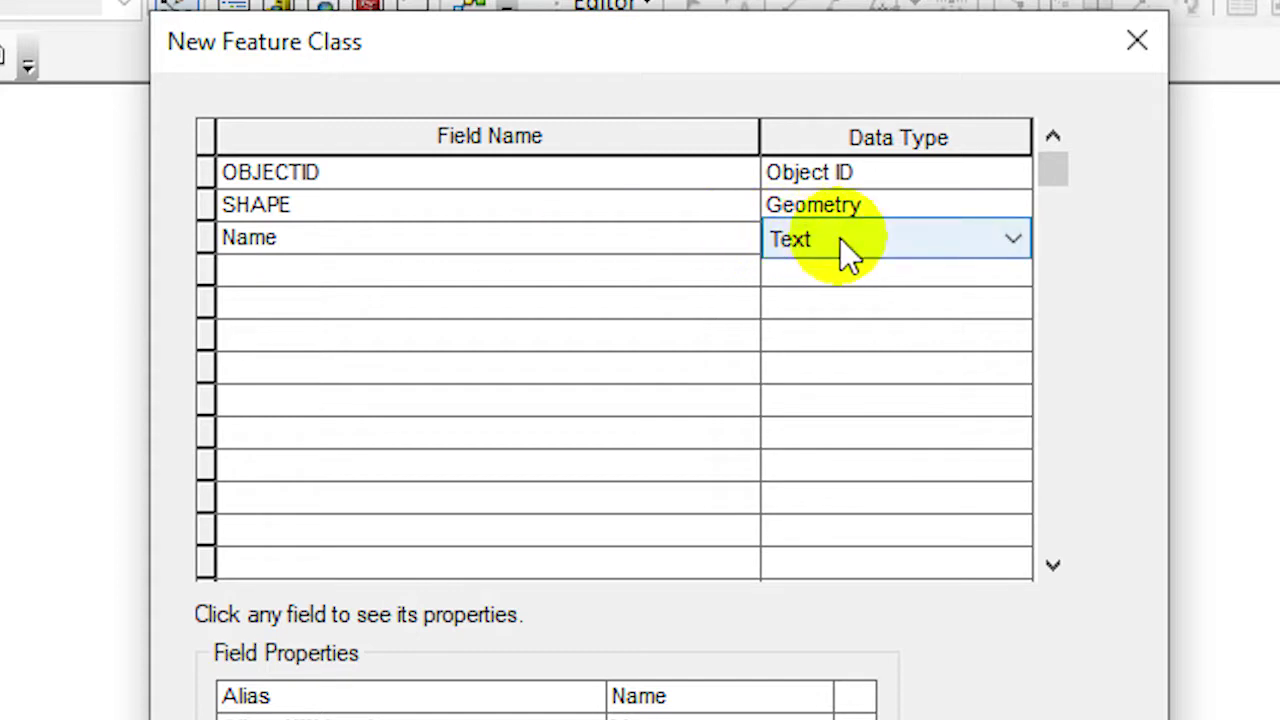
Add an ID field with the Short Integer data type and finish creating the Road feature class.
{"action": "left_click", "coordinate": [278, 273]}
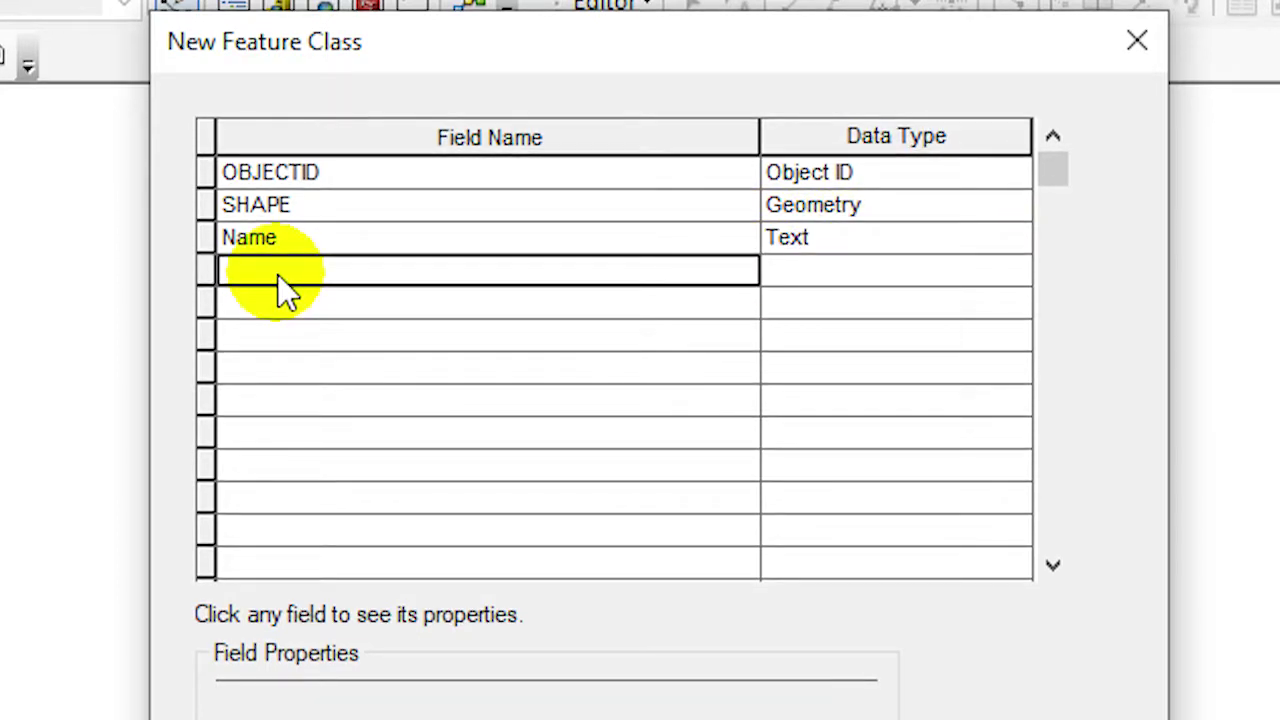
{"action": "type", "text": "ID"}
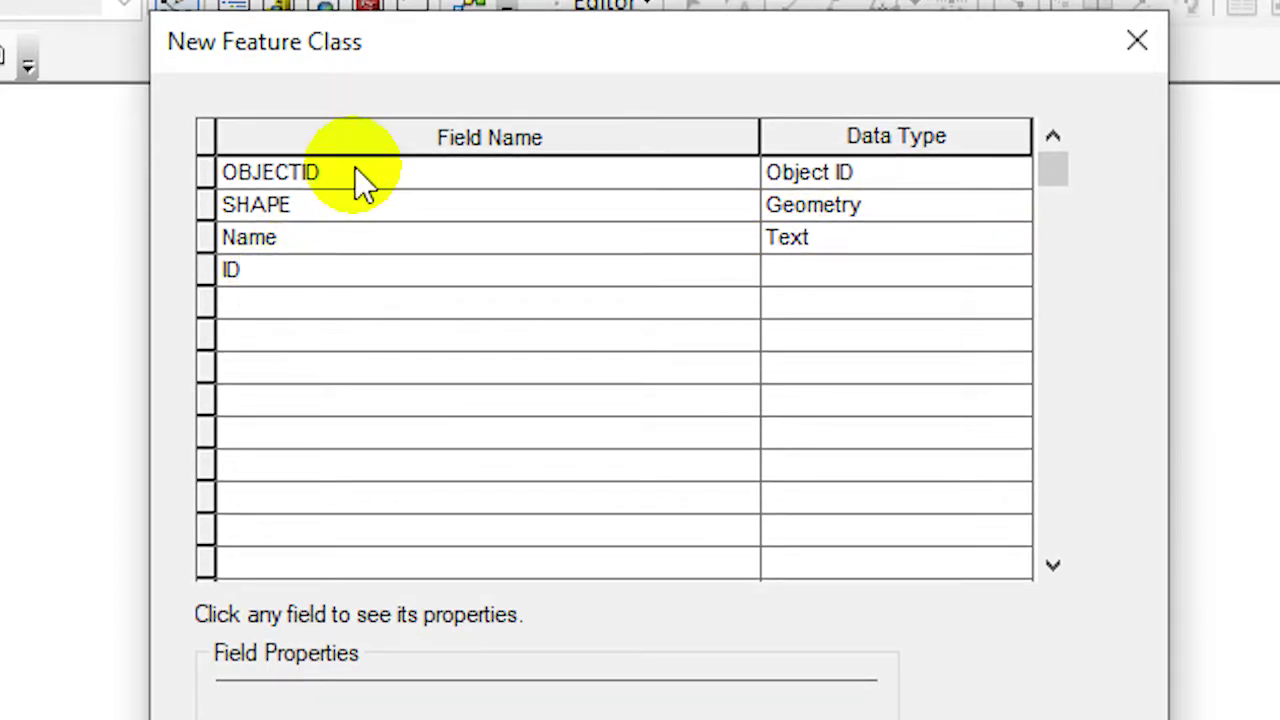
{"action": "left_click", "coordinate": [828, 266]}
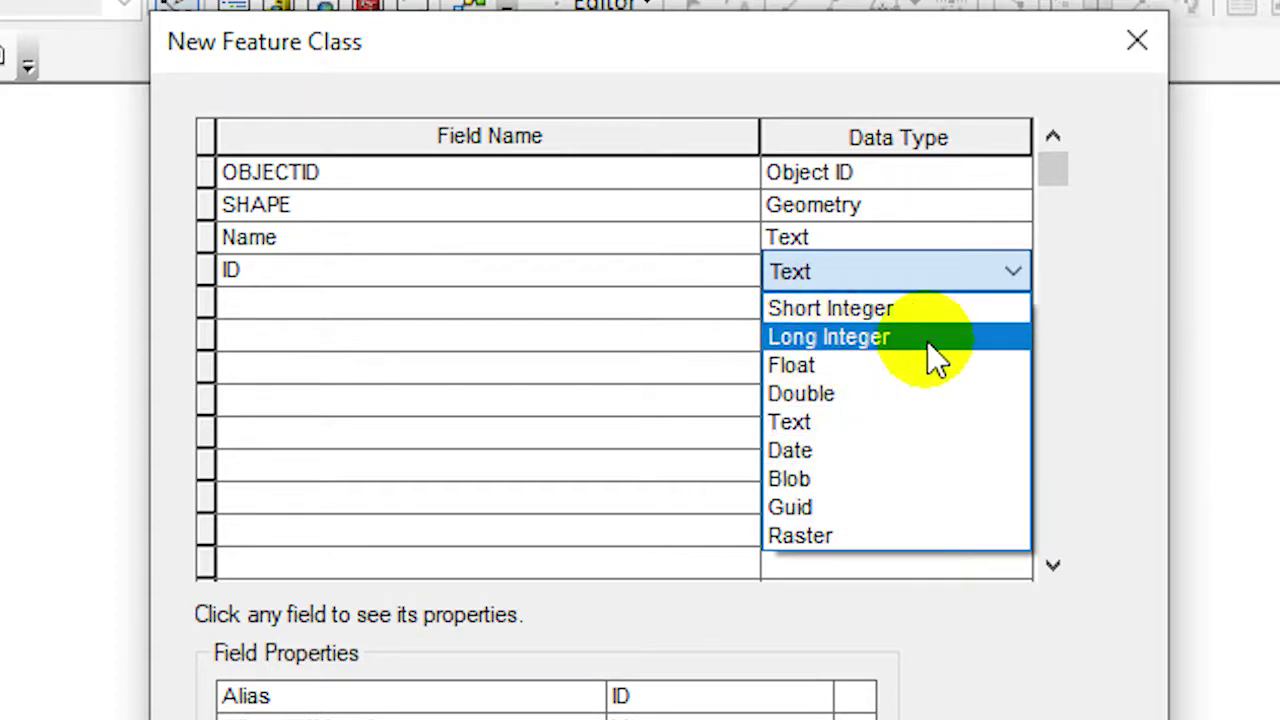
{"action": "left_click", "coordinate": [843, 309]}
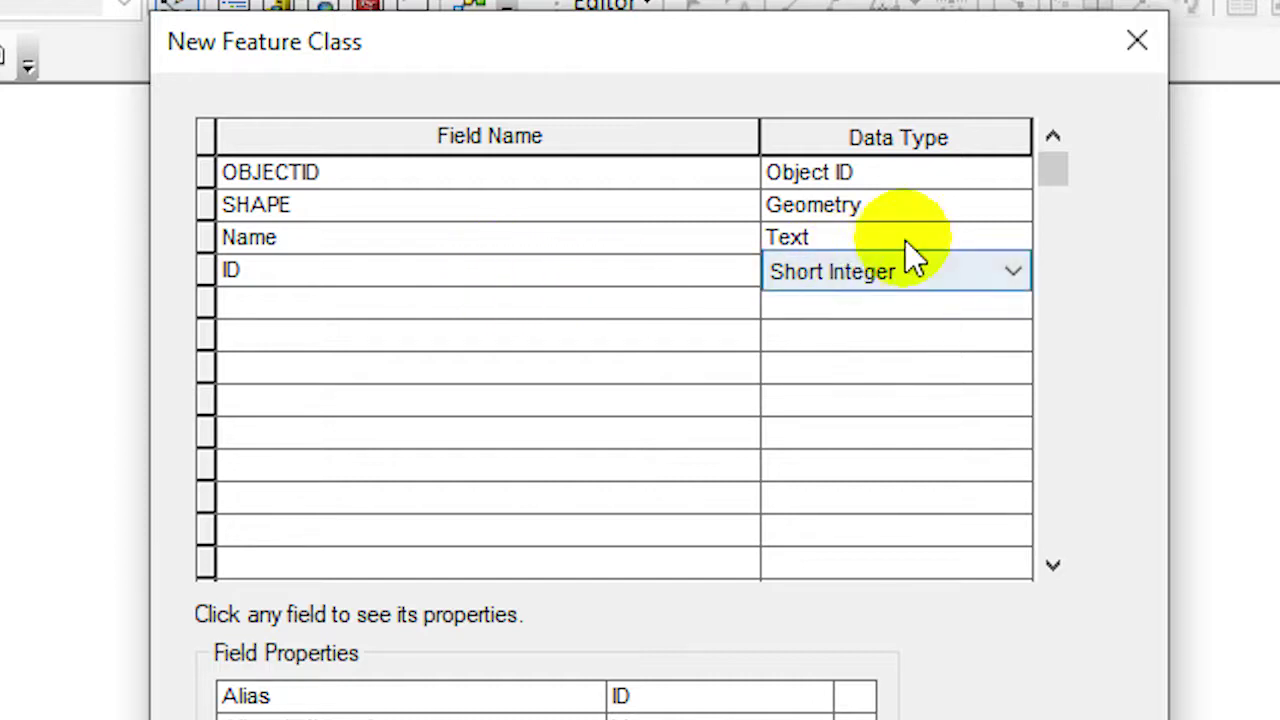
{"action": "left_click", "coordinate": [932, 268]}
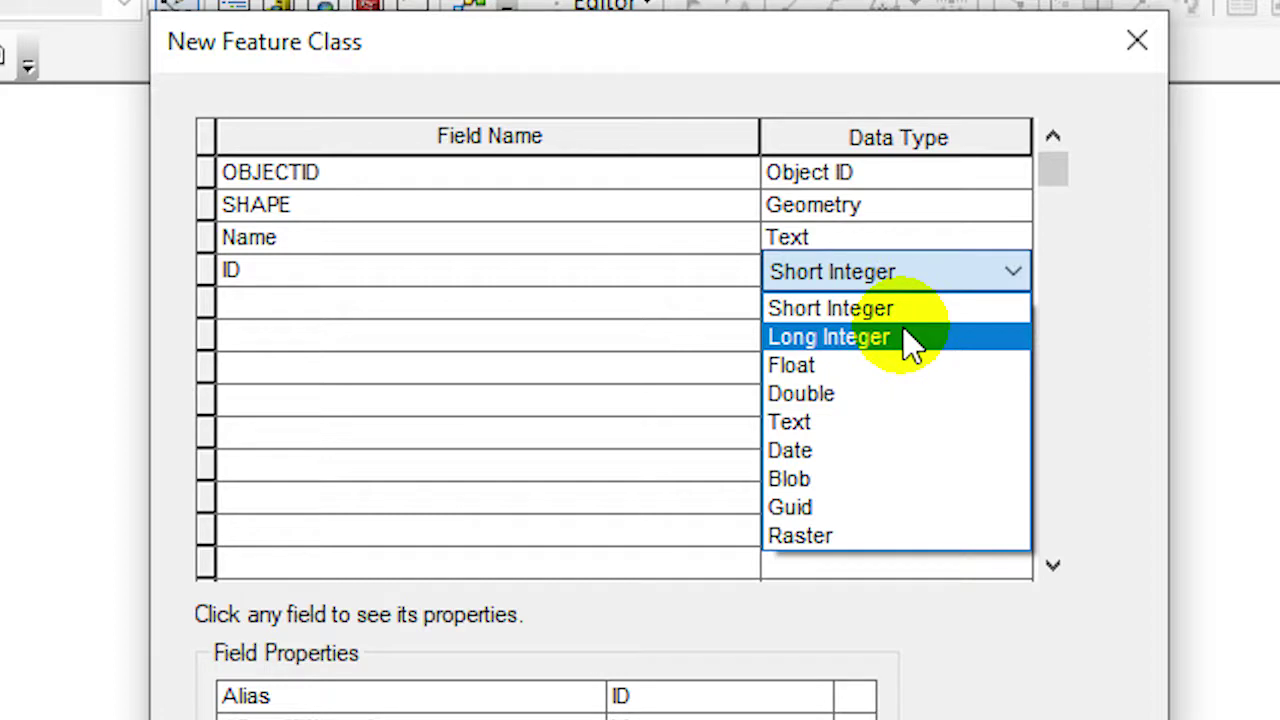
{"action": "left_click", "coordinate": [905, 274]}
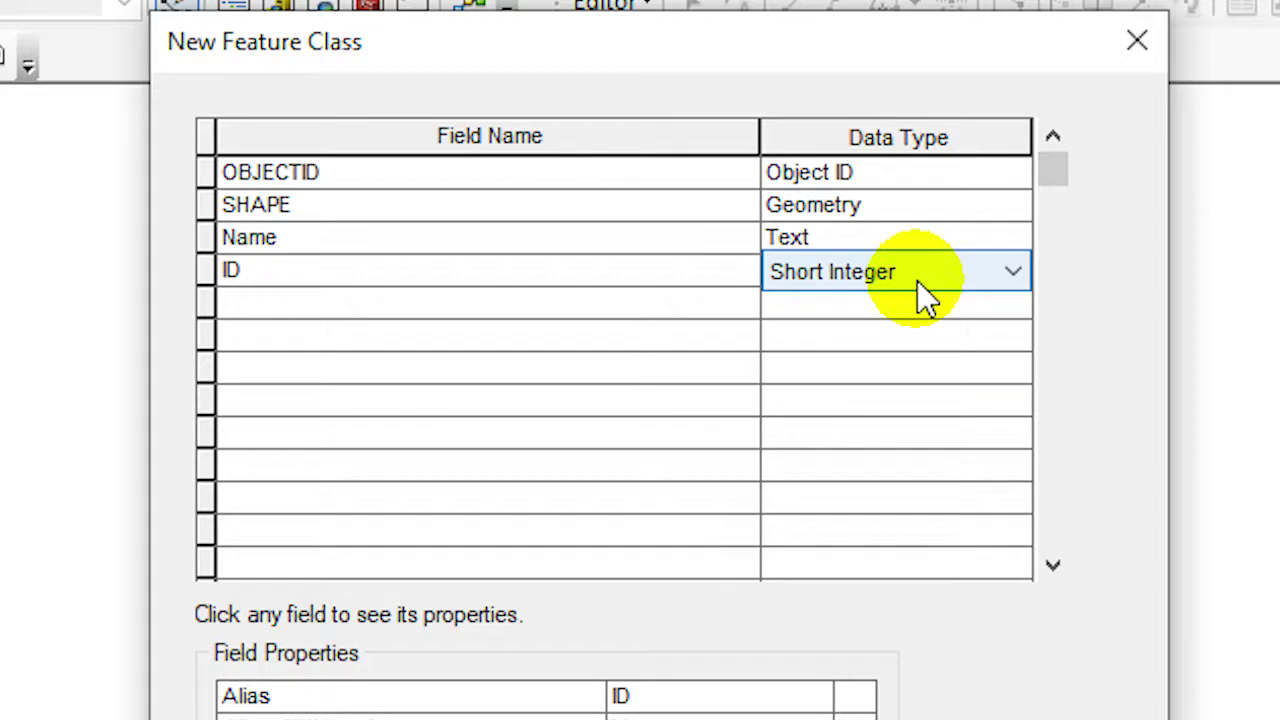
{"action": "left_click", "coordinate": [280, 307]}
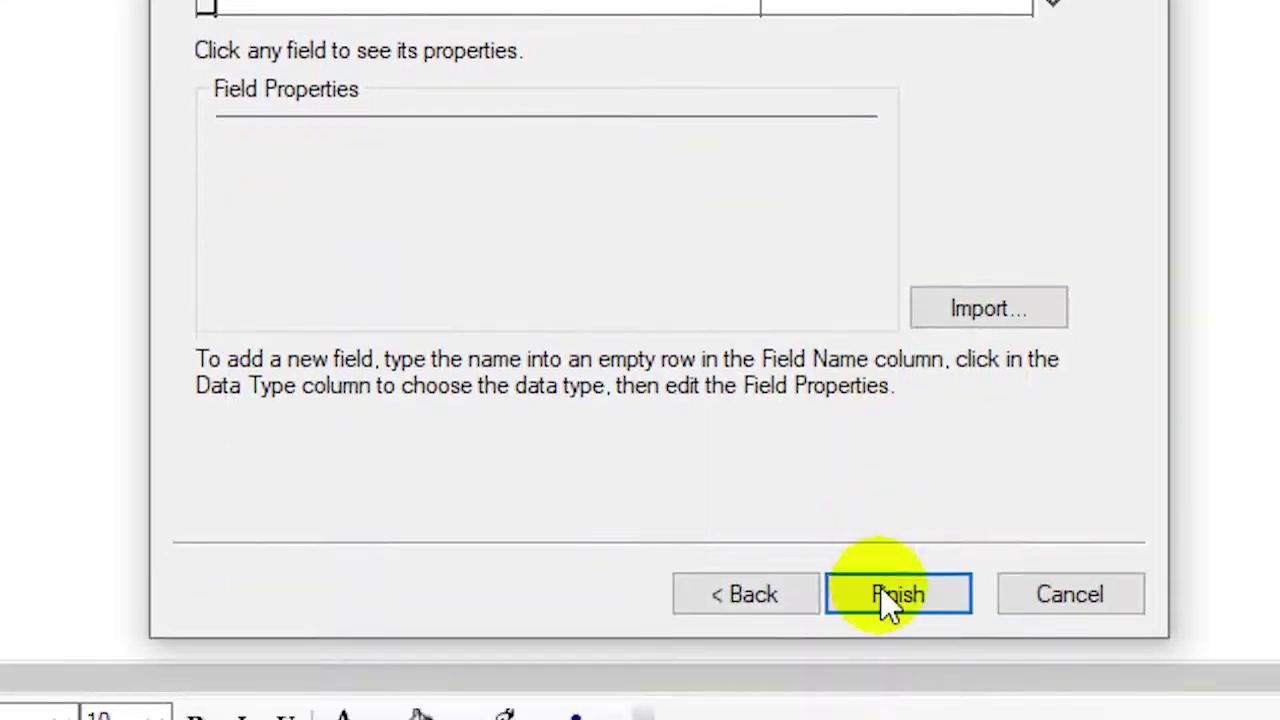
{"action": "left_click", "coordinate": [889, 600]}
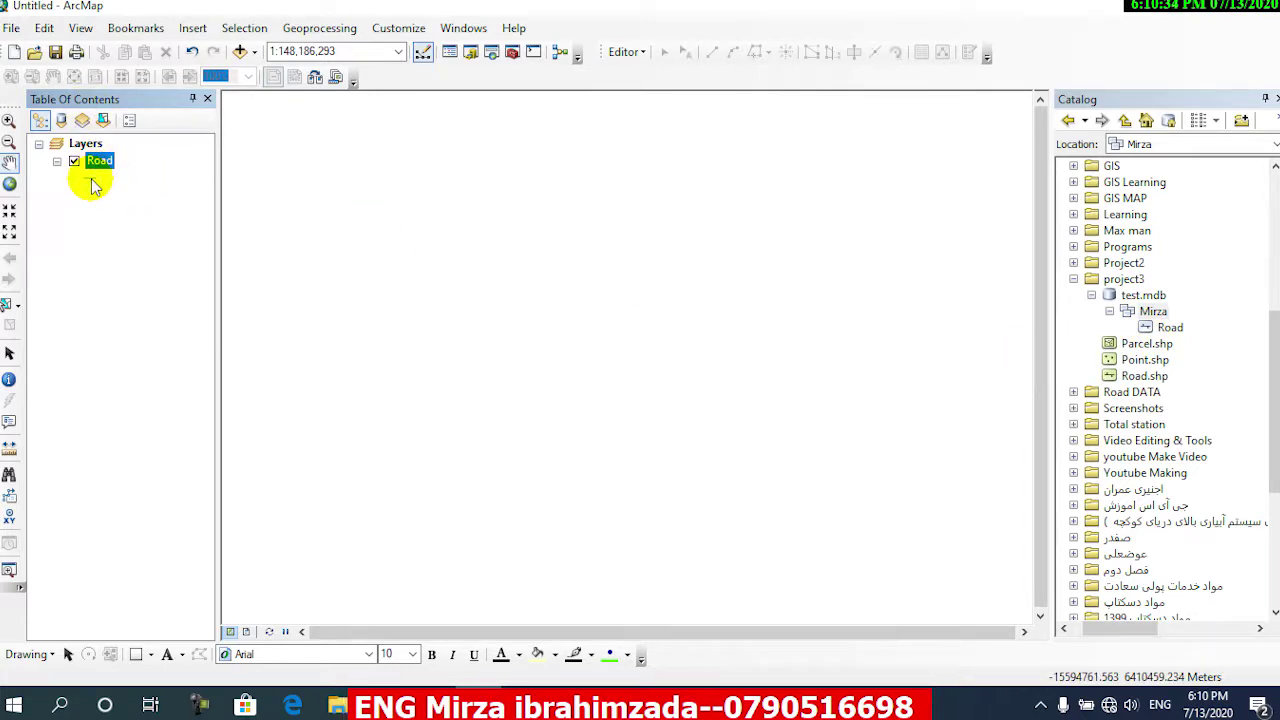
Start a new feature class named Point in the test.mdb feature dataset, storing Point Features with no alias, and continue to its field list.
{"action": "right_click", "coordinate": [1120, 312]}
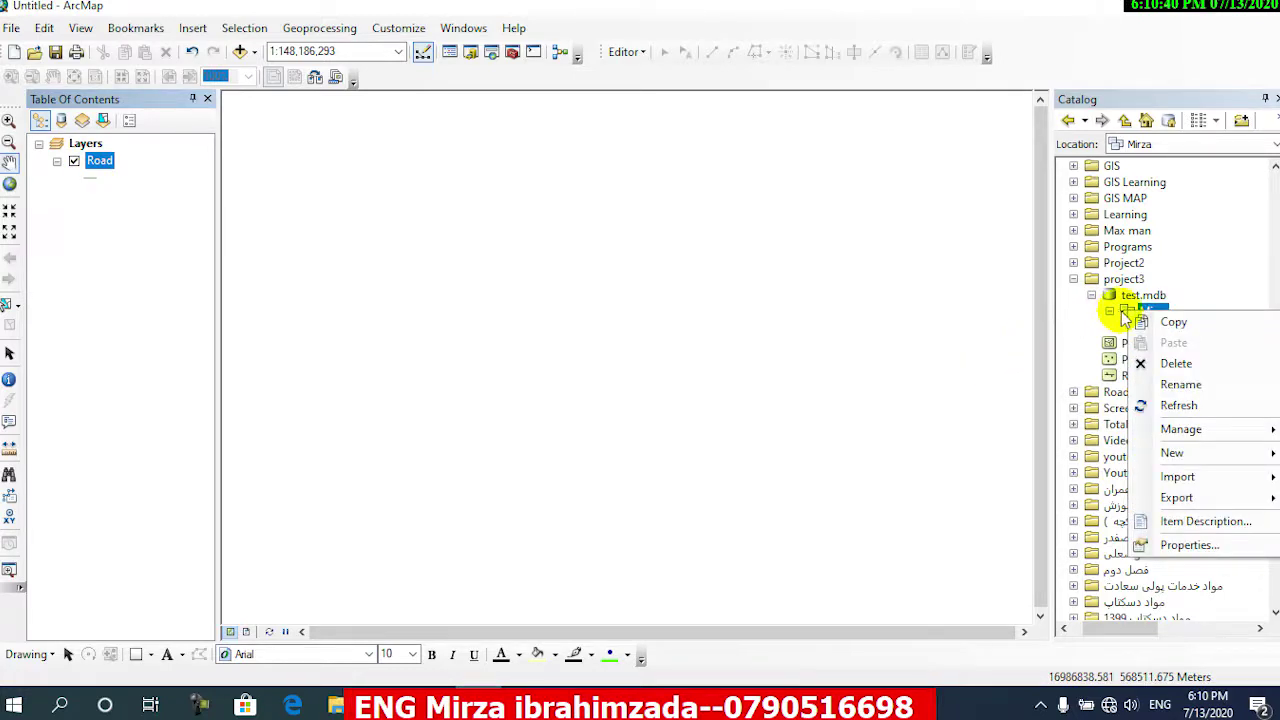
{"action": "mouse_move", "coordinate": [1183, 455]}
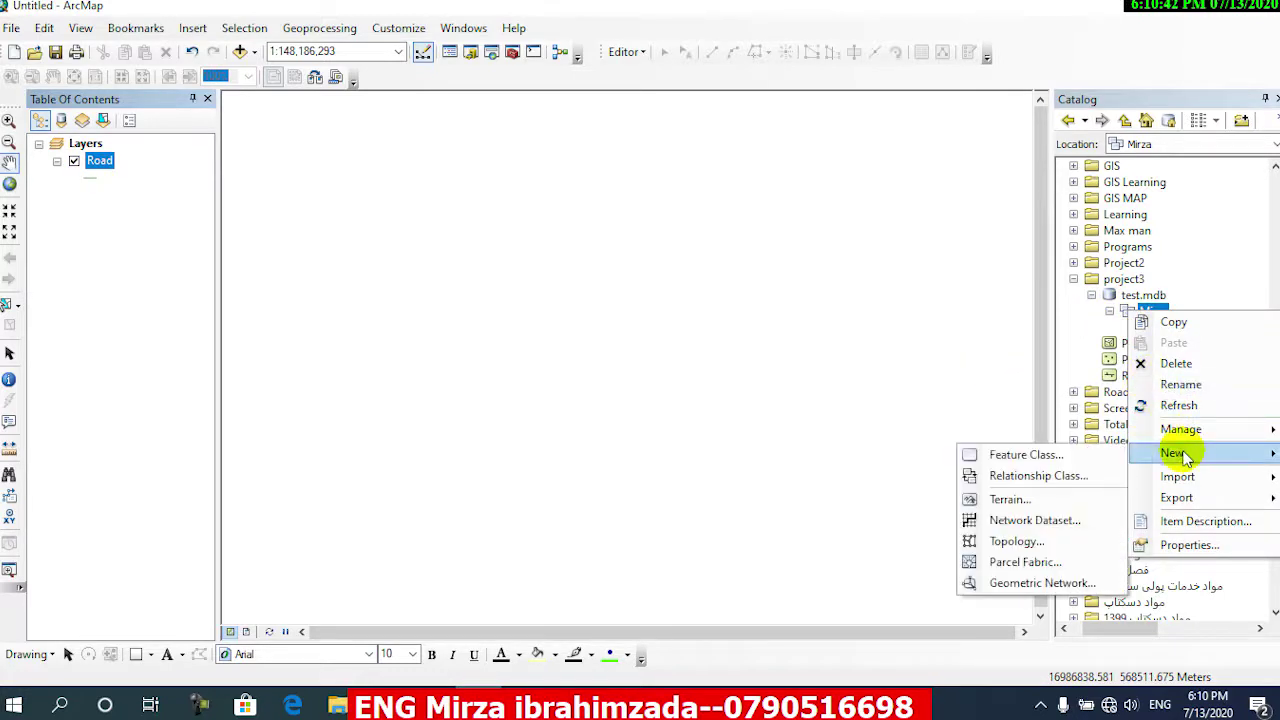
{"action": "left_click", "coordinate": [1028, 455]}
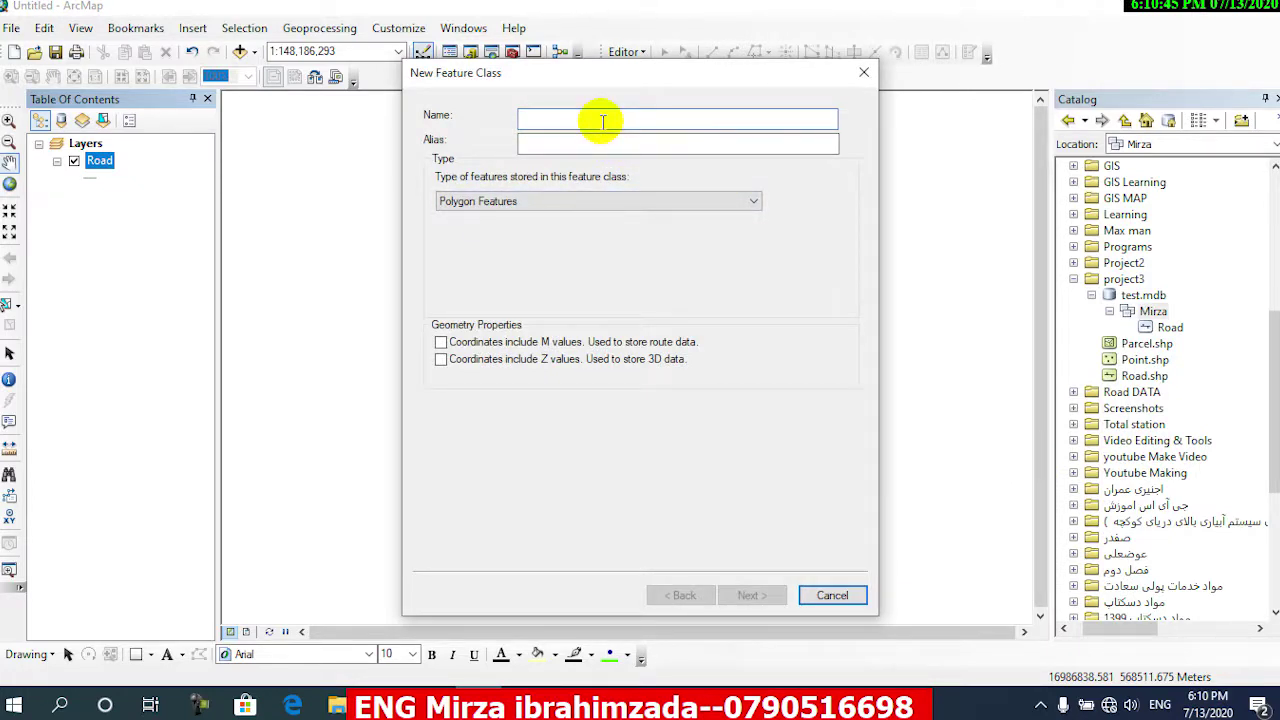
{"action": "type", "text": "Point"}
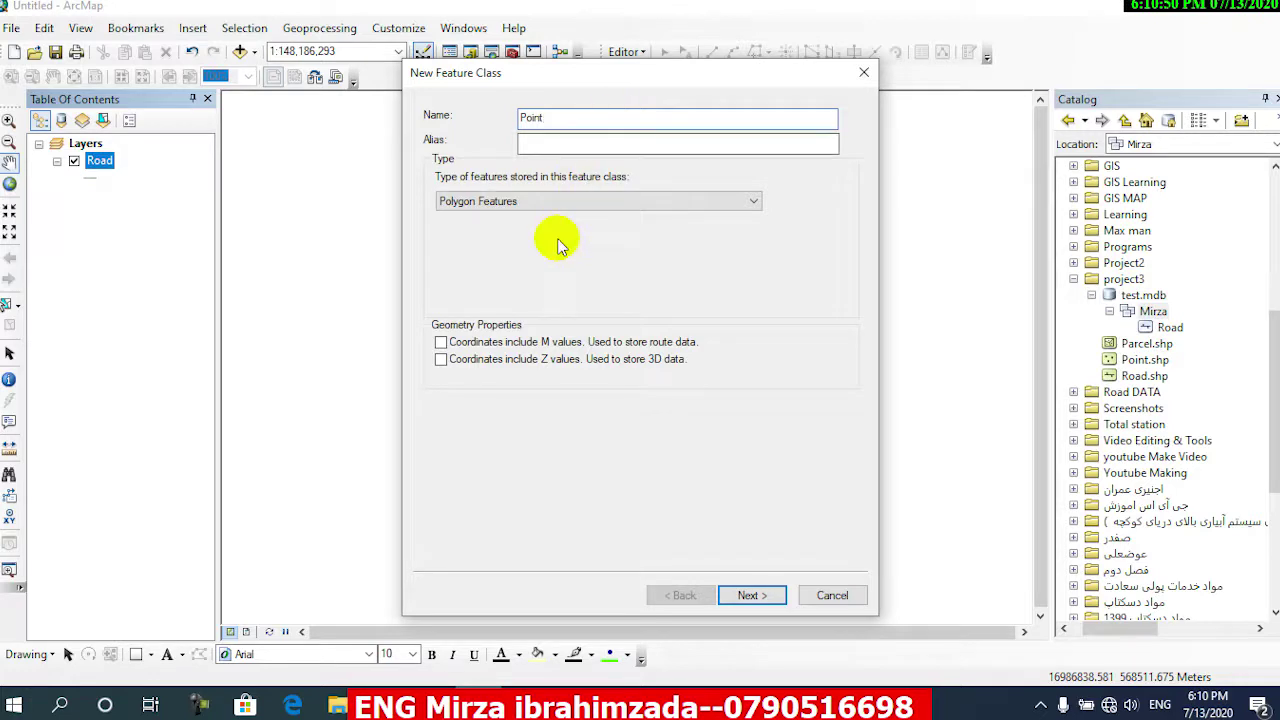
{"action": "left_click", "coordinate": [545, 203]}
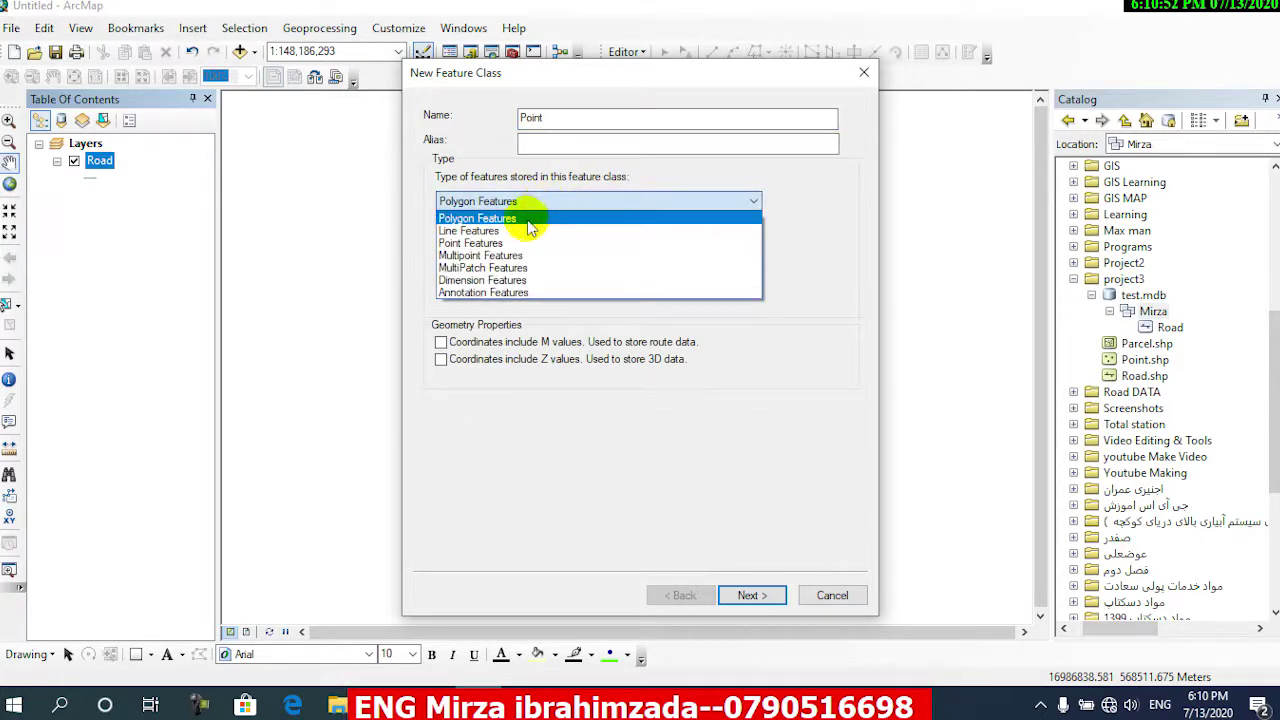
{"action": "left_click", "coordinate": [483, 245]}
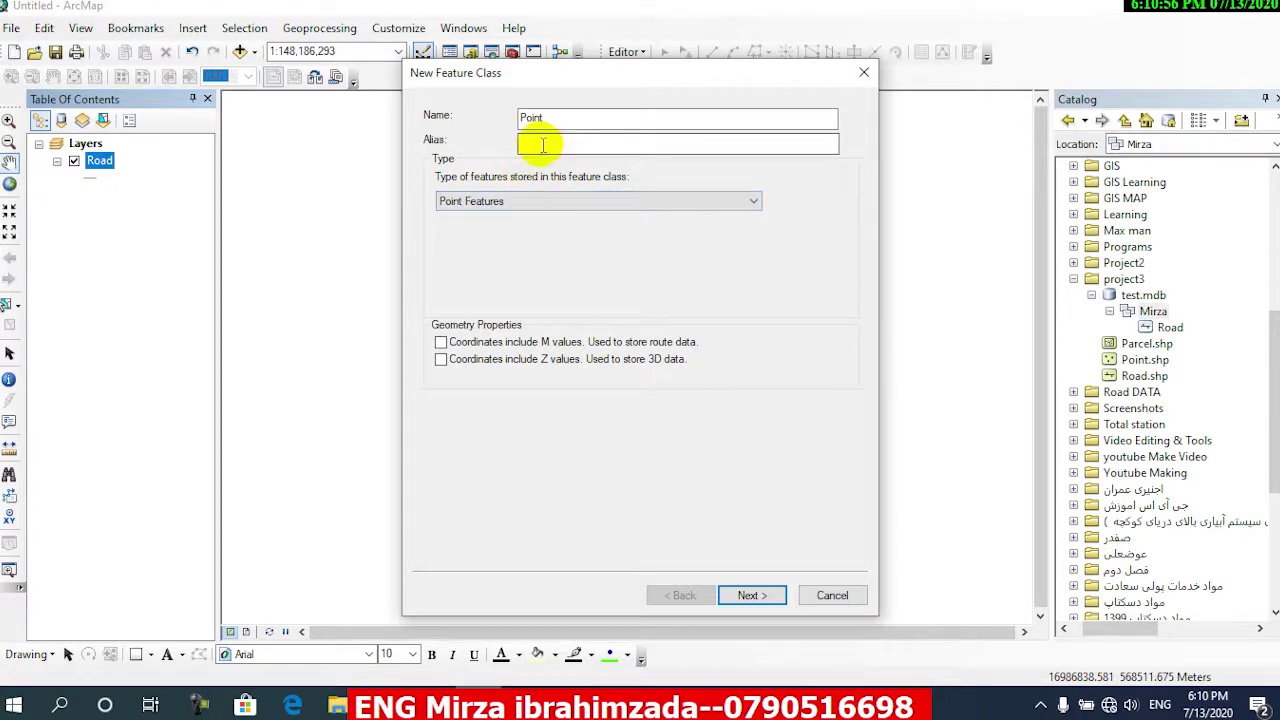
{"action": "left_click", "coordinate": [563, 141]}
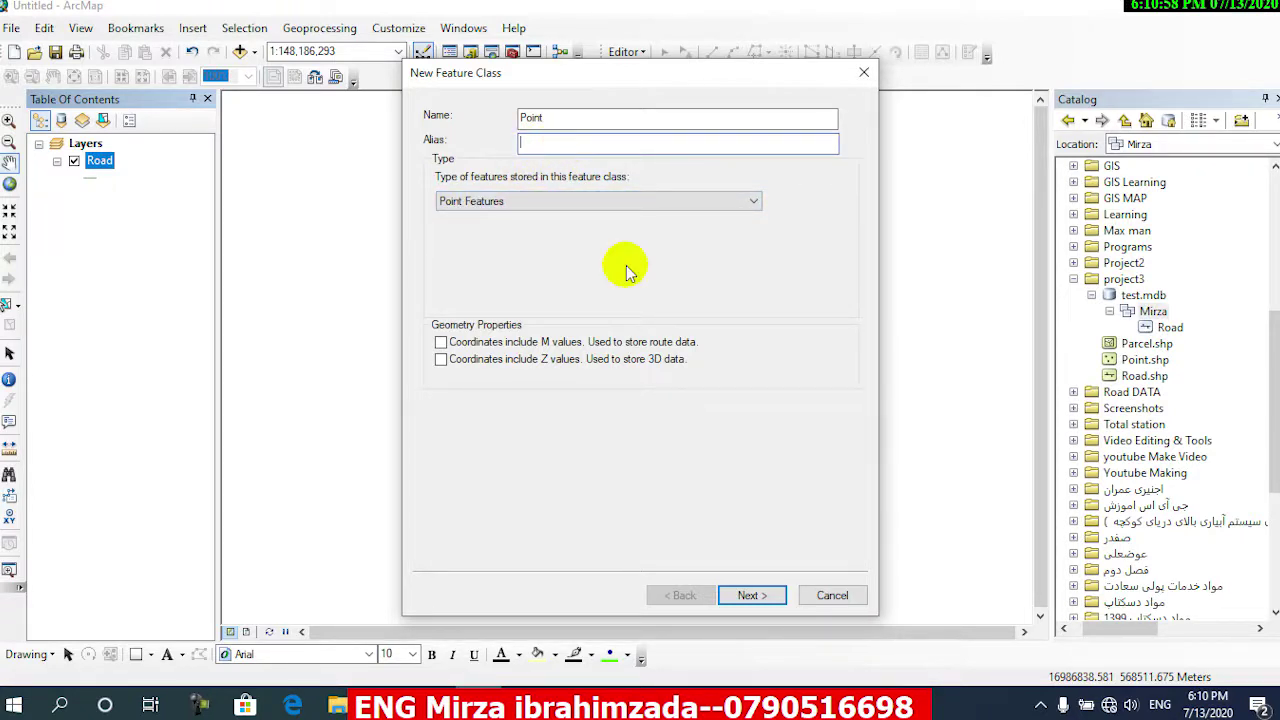
{"action": "left_click", "coordinate": [752, 595]}
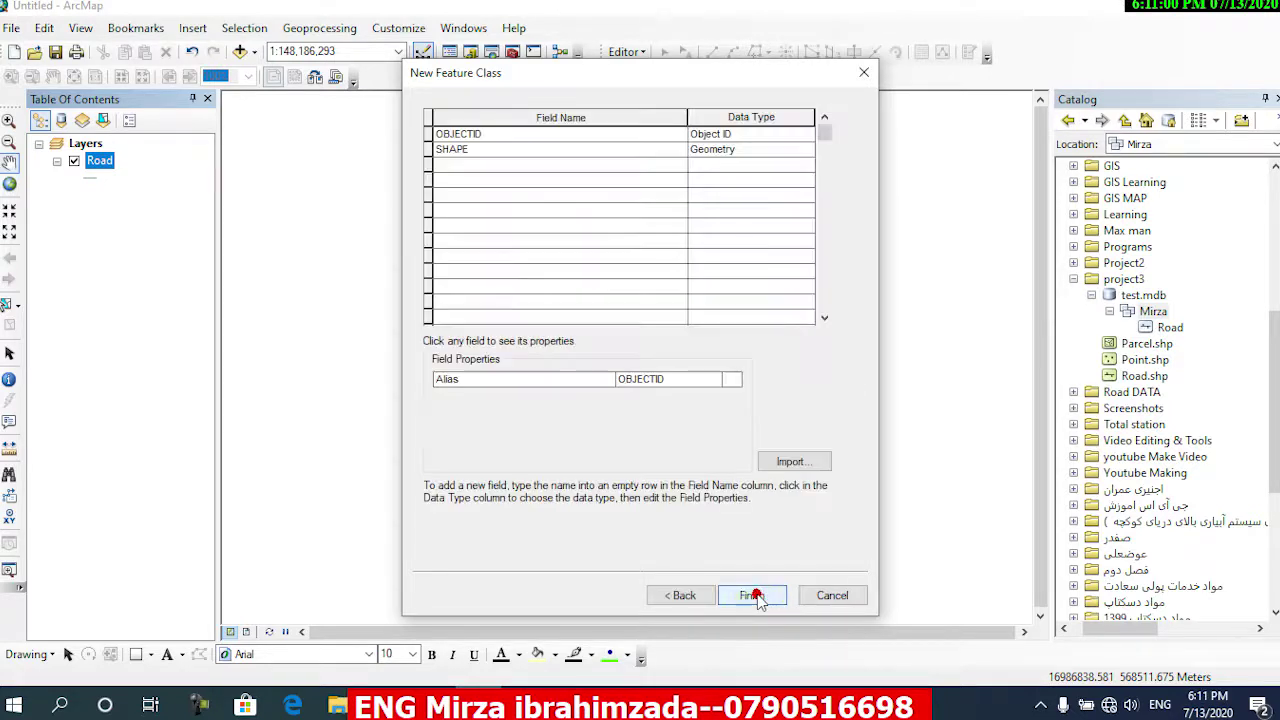
Add a Name field with the Text data type to the Point feature class.
{"action": "left_click", "coordinate": [453, 166]}
{"action": "type", "text": "N"}
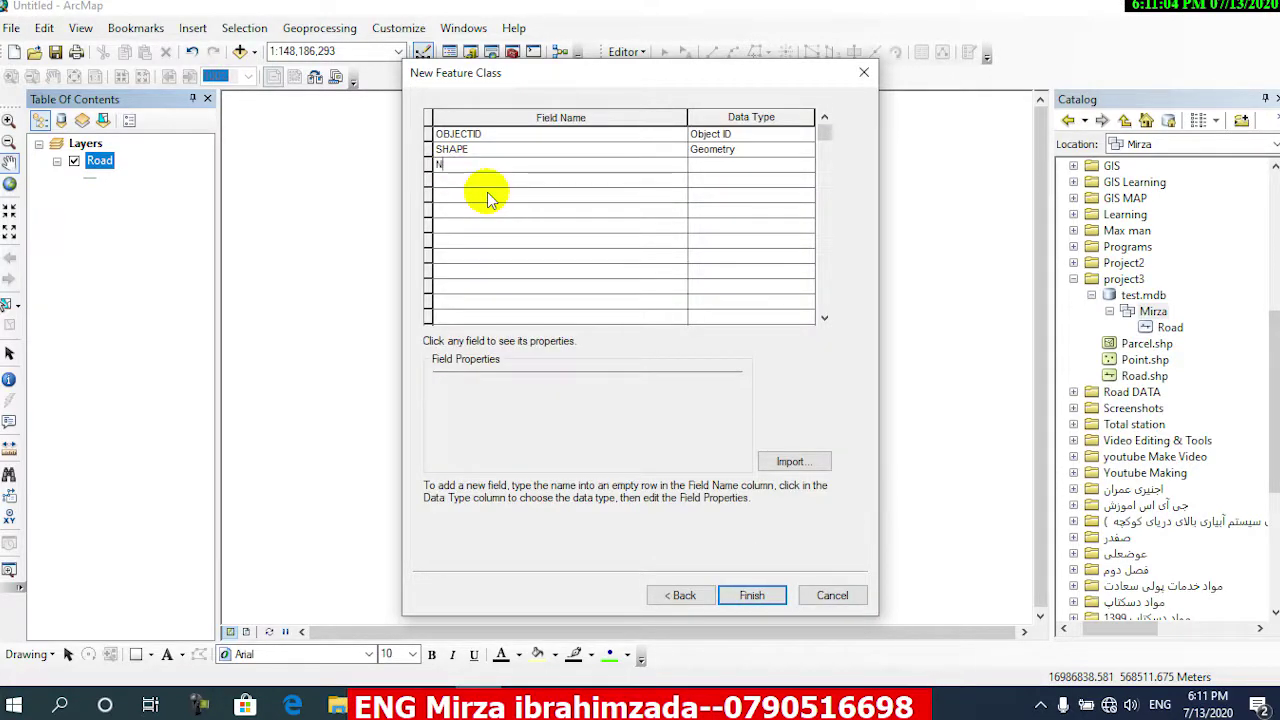
{"action": "type", "text": "ame"}
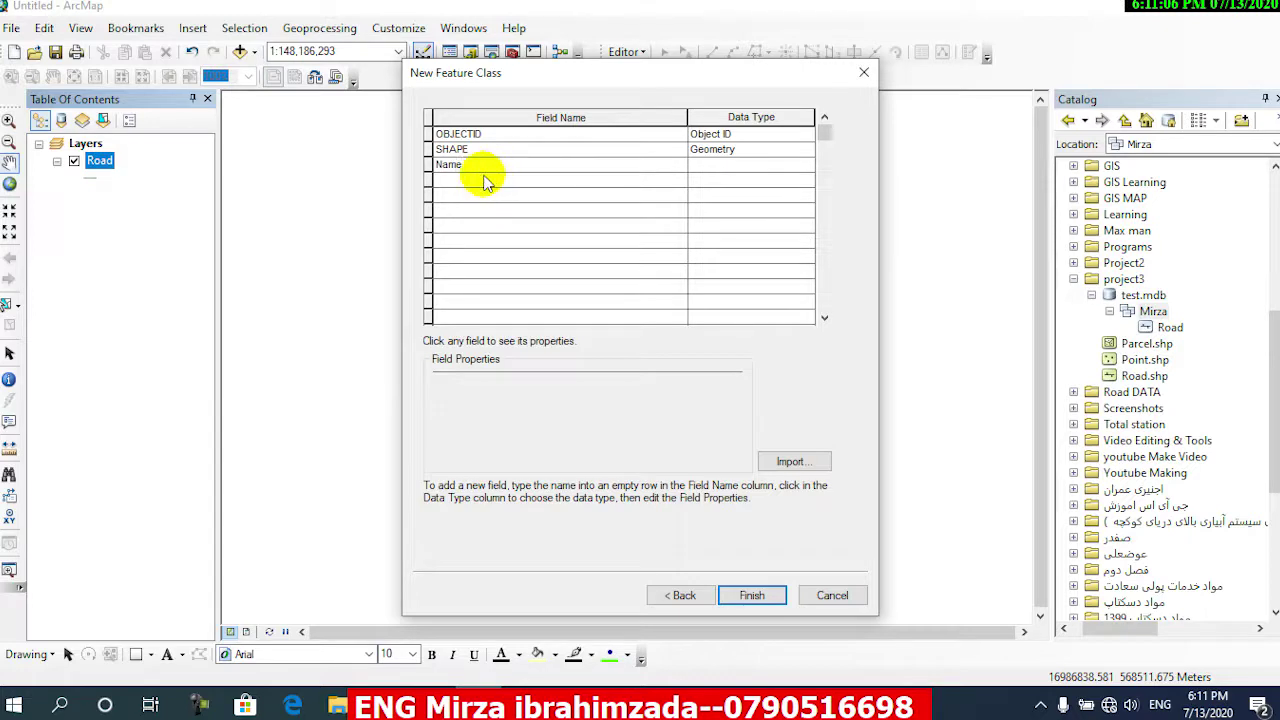
{"action": "left_click", "coordinate": [730, 166]}
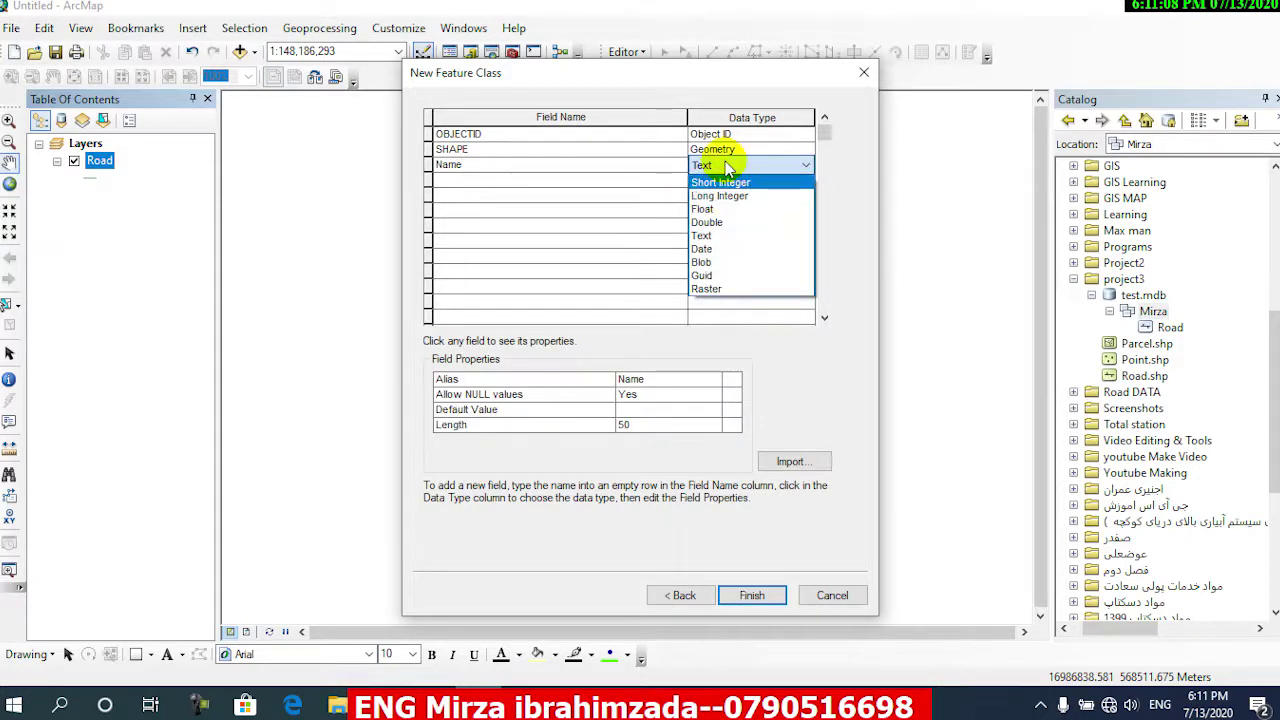
{"action": "left_click", "coordinate": [727, 190]}
Add an ID field of type Short Integer and finish creating the Point feature class.
{"action": "left_click", "coordinate": [497, 180]}
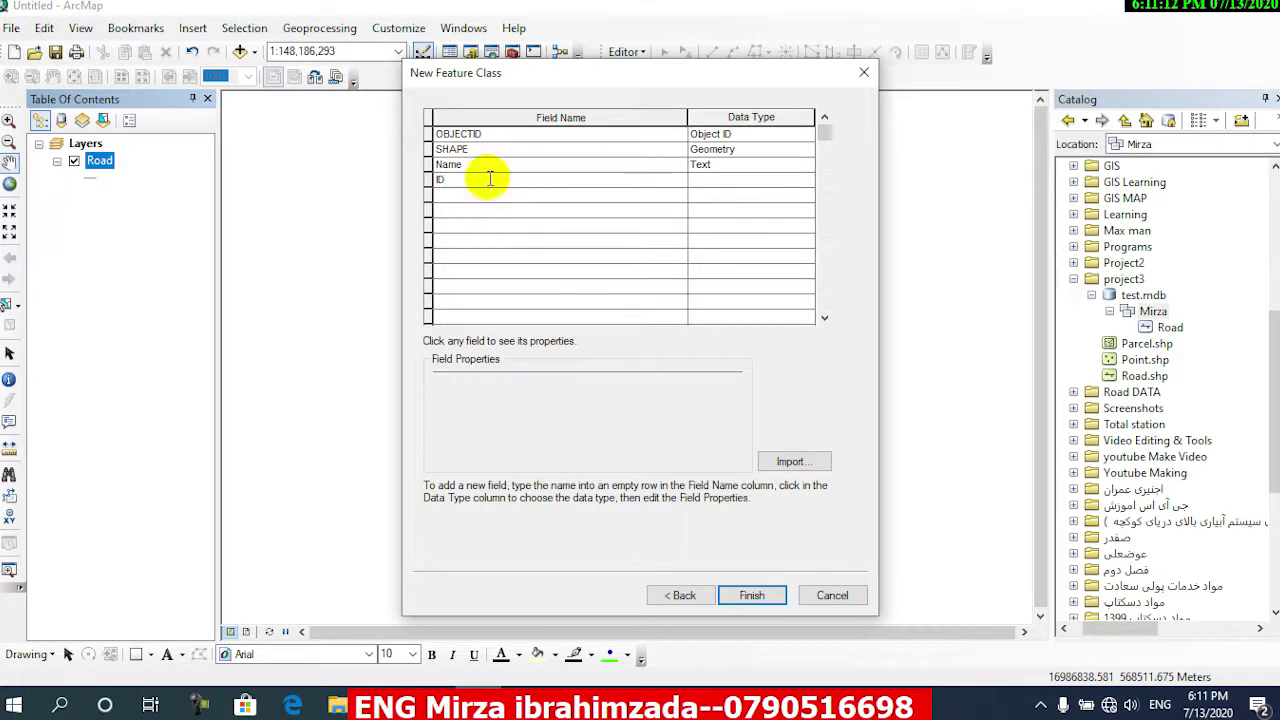
{"action": "left_click", "coordinate": [722, 181]}
{"action": "left_click", "coordinate": [713, 199]}
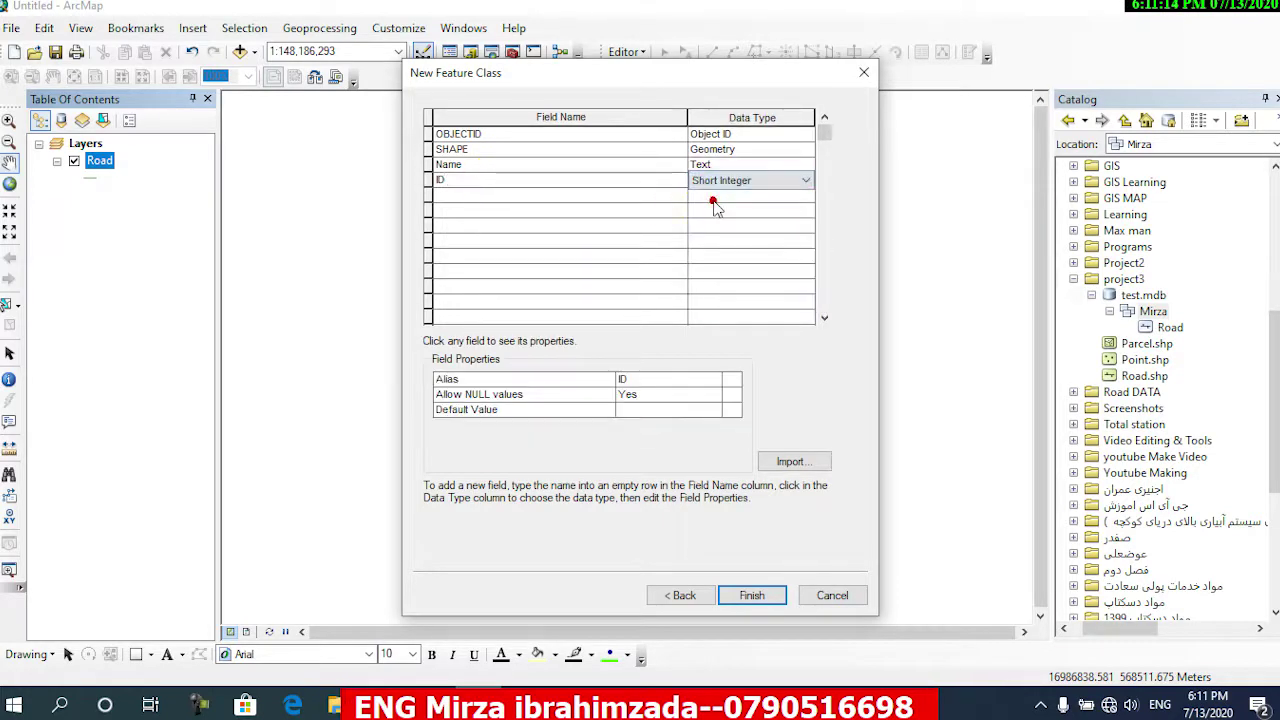
{"action": "left_click", "coordinate": [750, 596]}
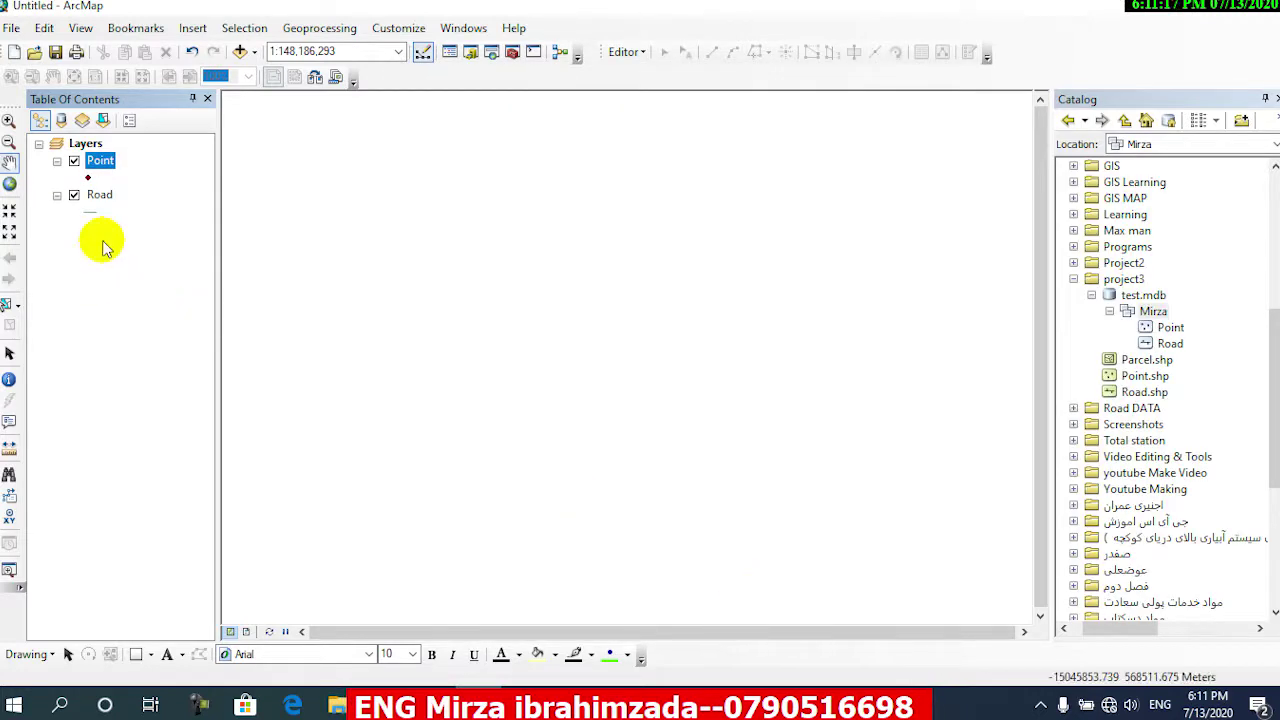
Start a new feature class named Parcel in the same feature dataset, storing Polygon Features with no alias, and continue to its field list.
{"action": "right_click", "coordinate": [1130, 315]}
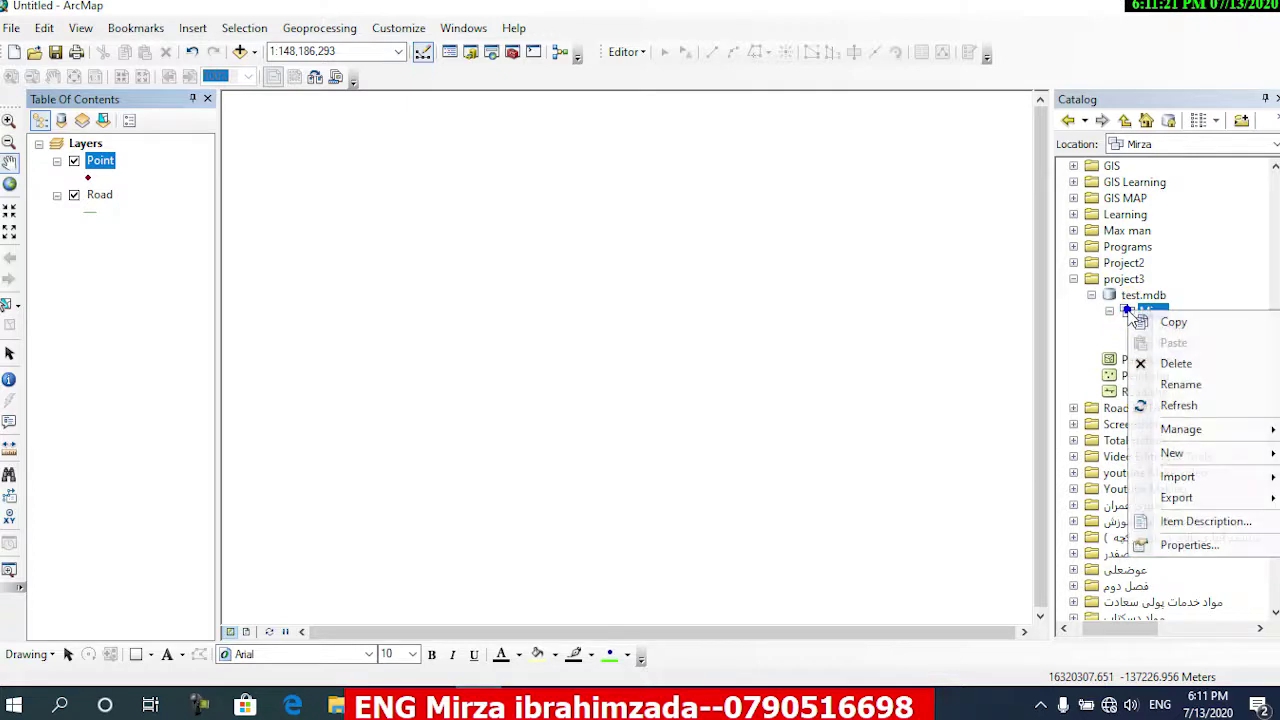
{"action": "mouse_move", "coordinate": [1193, 459]}
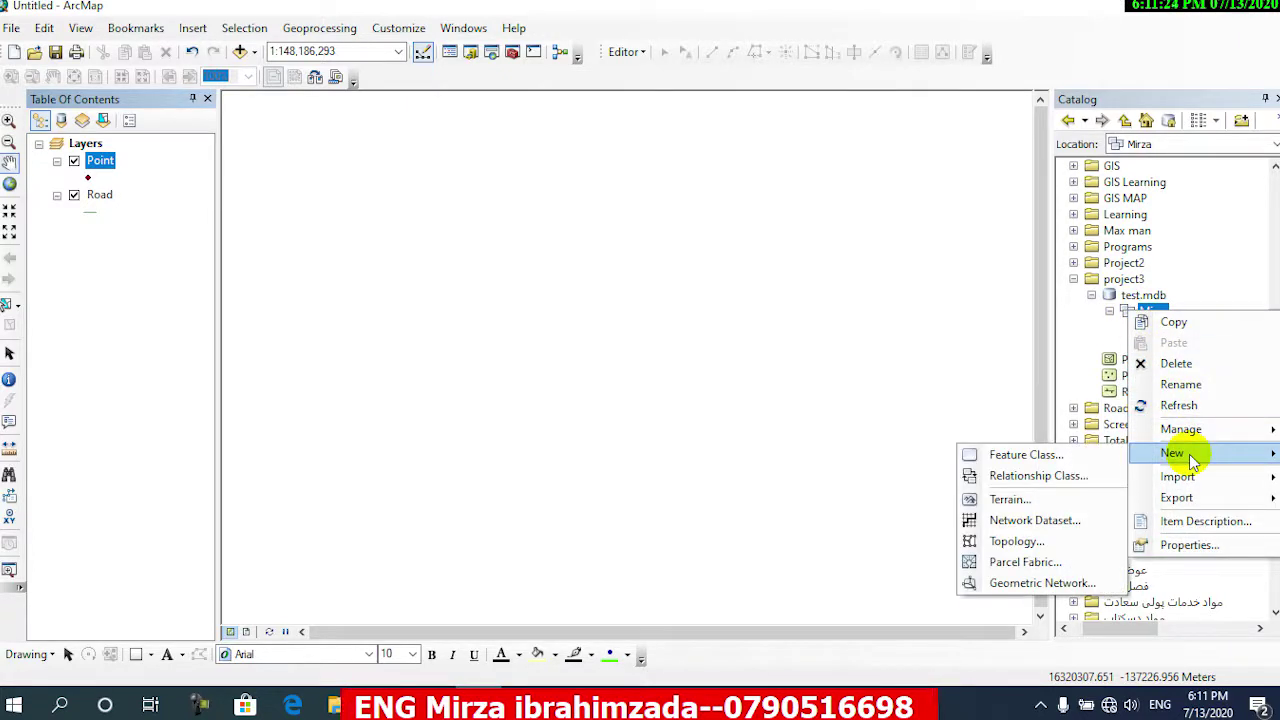
{"action": "left_click", "coordinate": [1045, 455]}
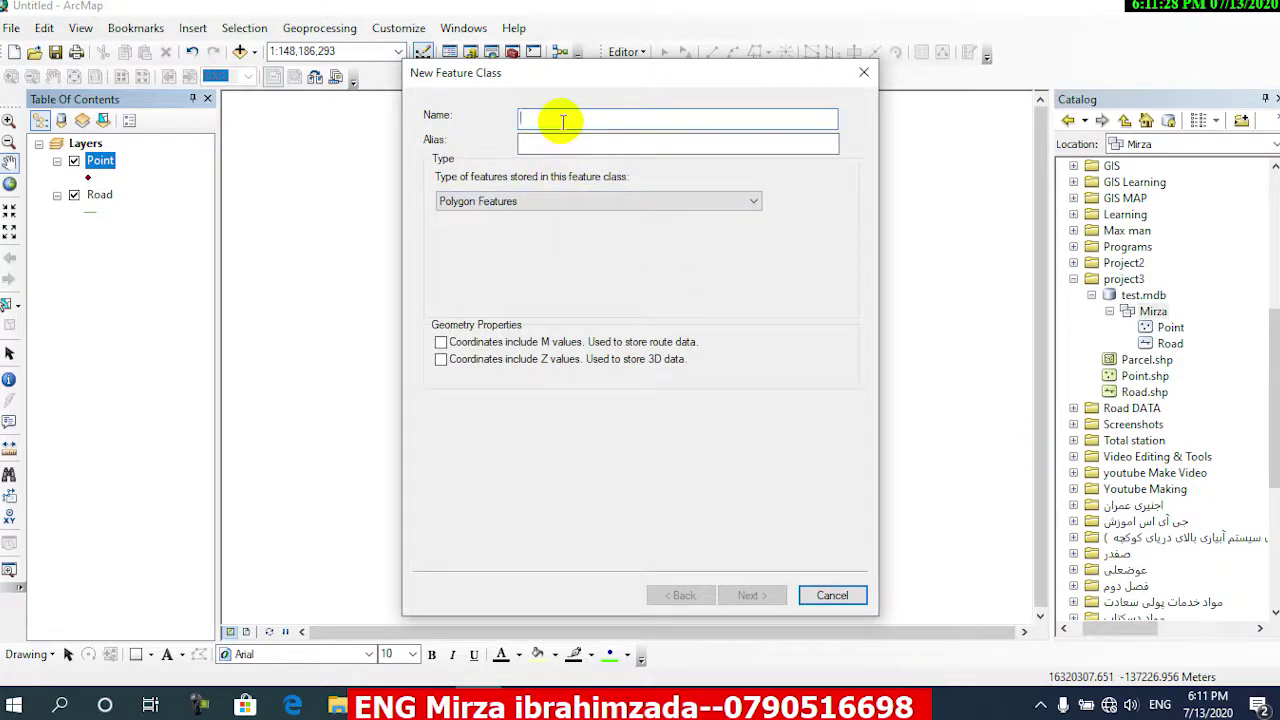
{"action": "type", "text": "Parcel"}
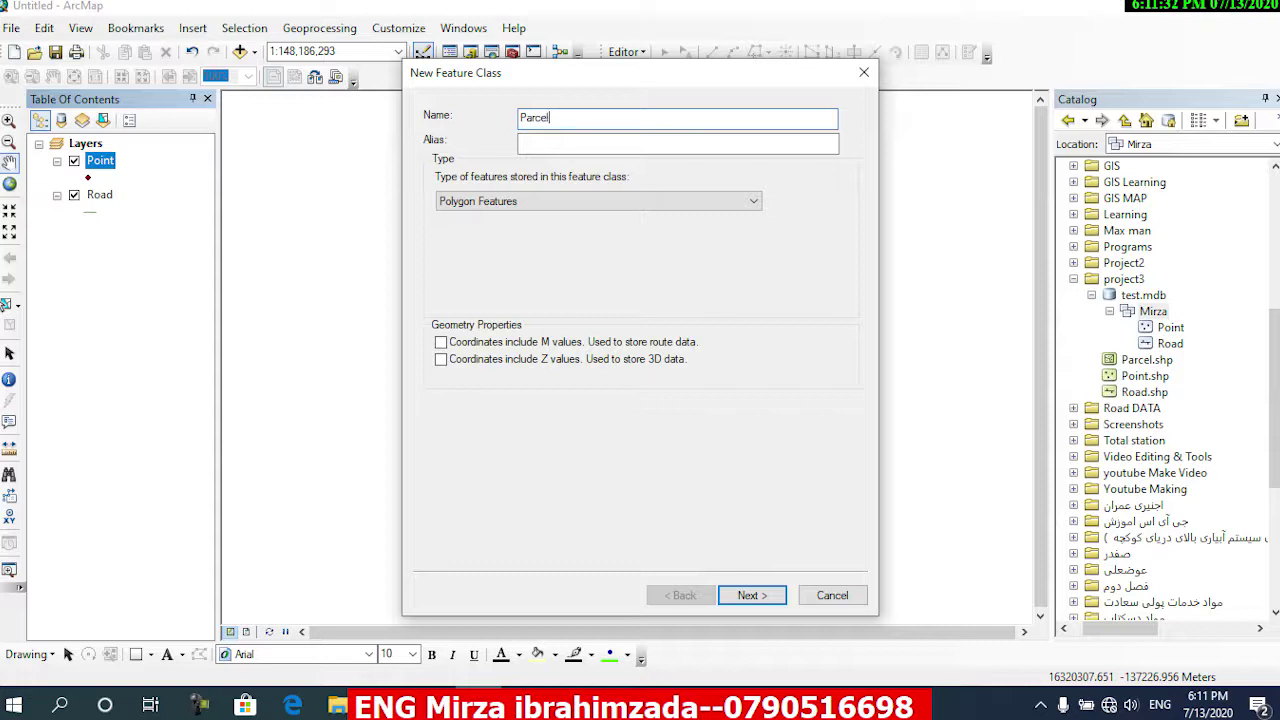
{"action": "left_click", "coordinate": [543, 200]}
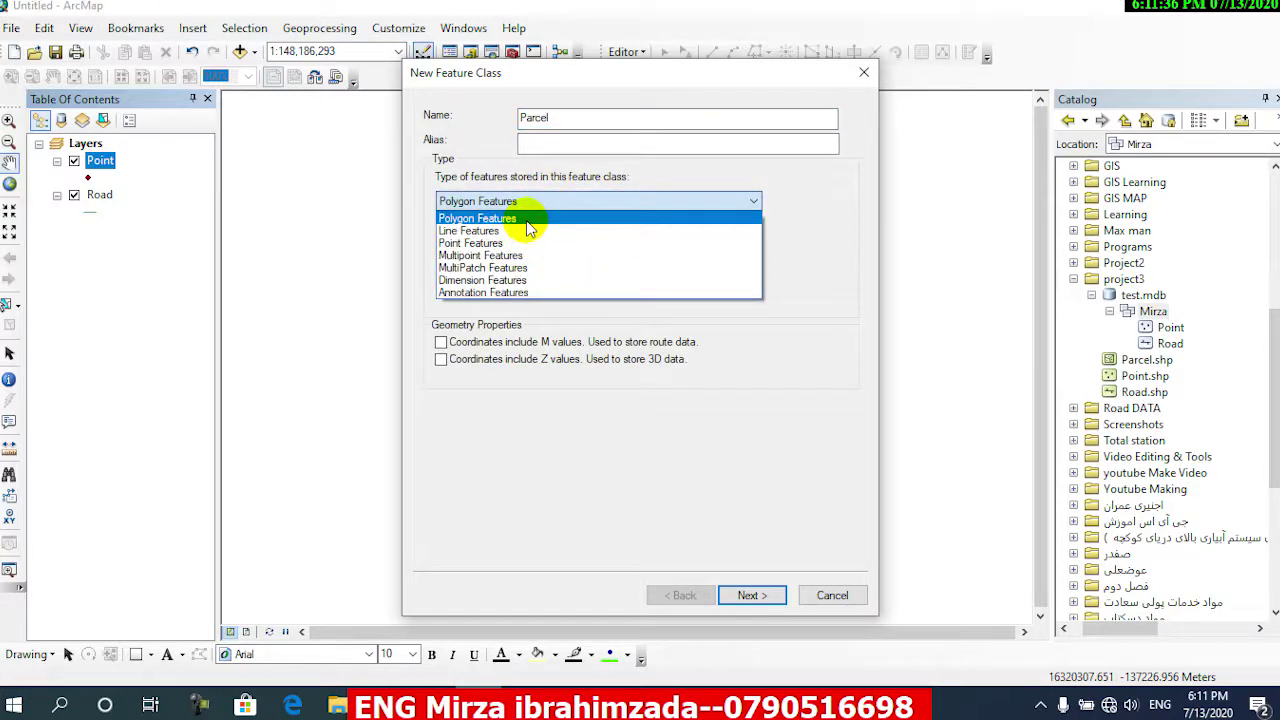
{"action": "left_click", "coordinate": [529, 229]}
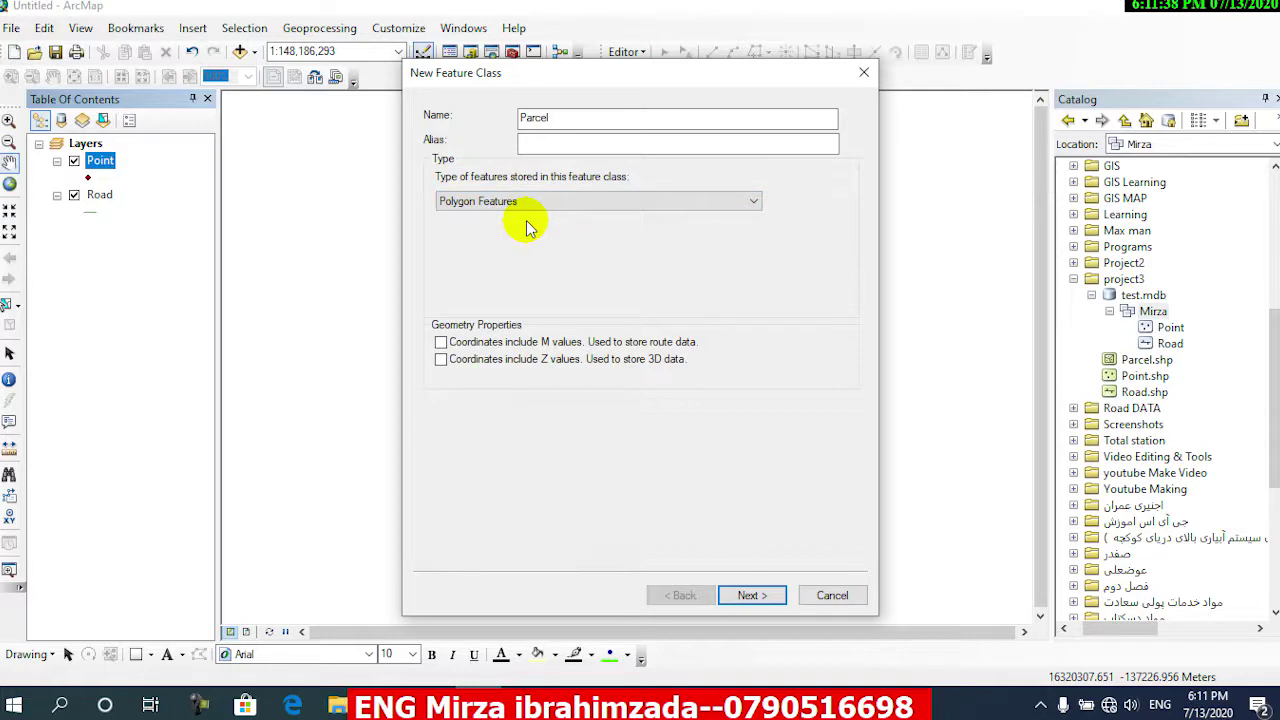
{"action": "left_click", "coordinate": [538, 145]}
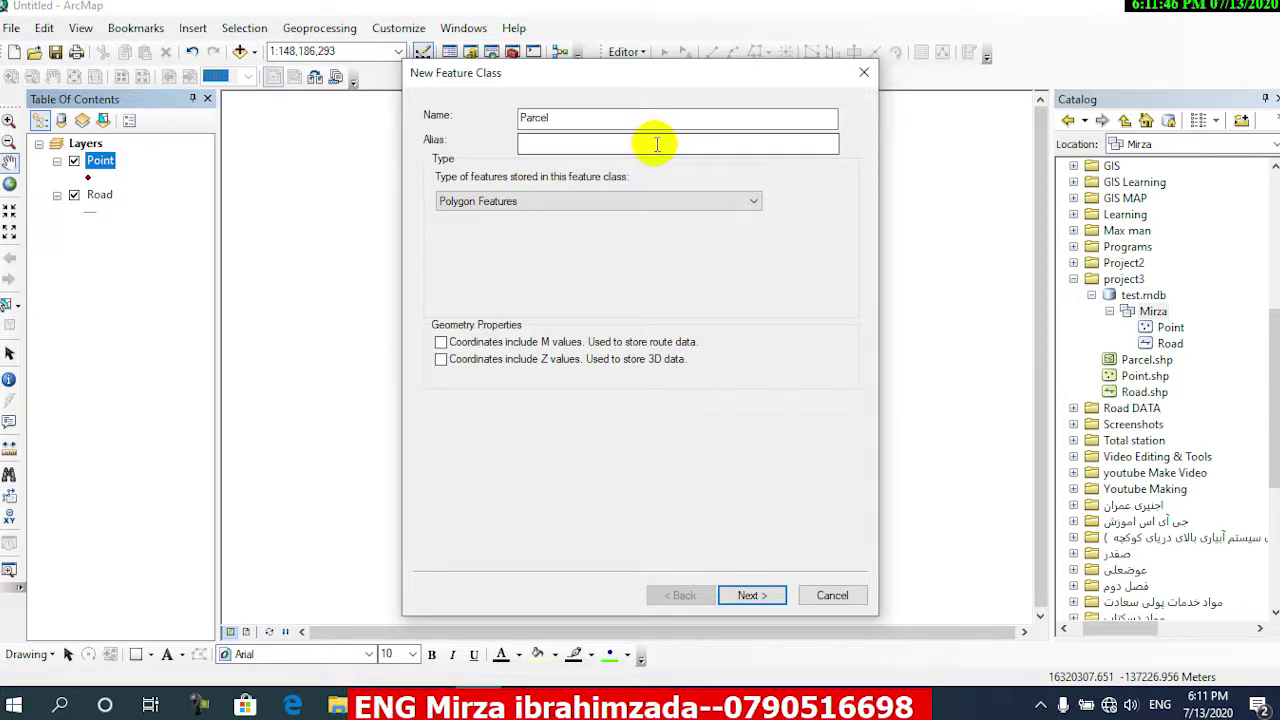
{"action": "left_click", "coordinate": [752, 595]}
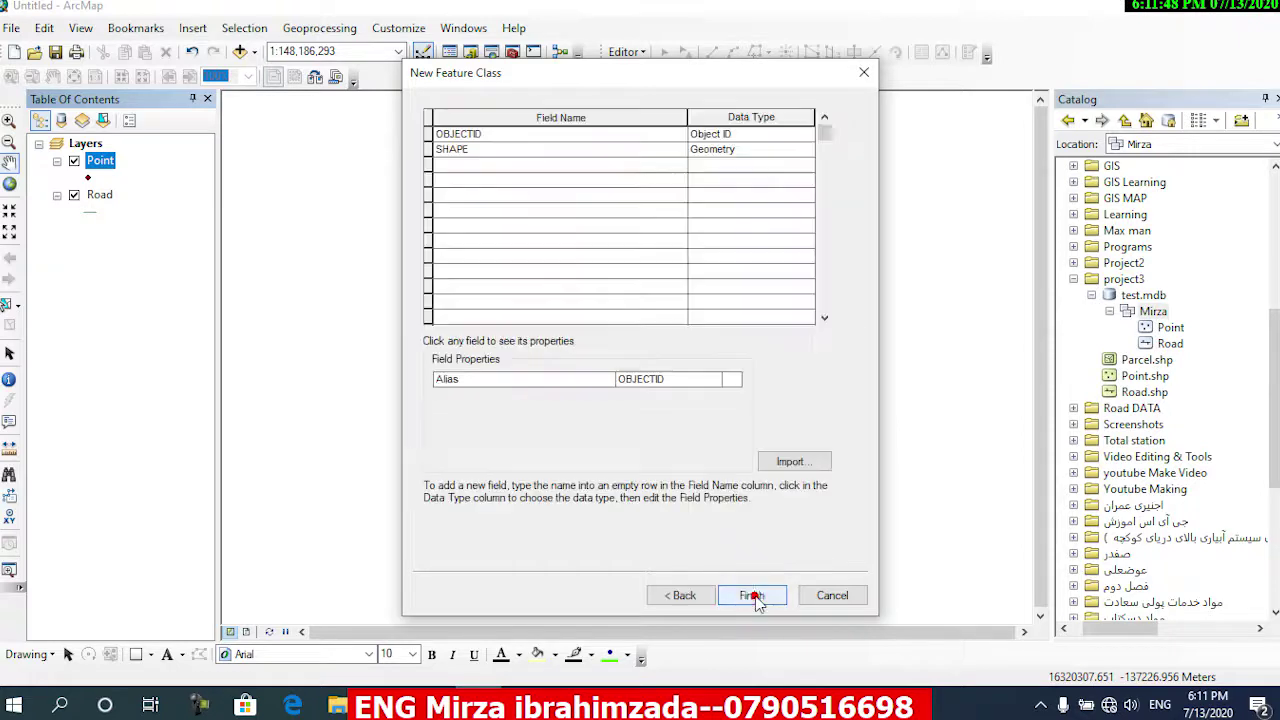
Add a Name field with the Text data type to the Parcel feature class.
{"action": "left_click", "coordinate": [453, 165]}
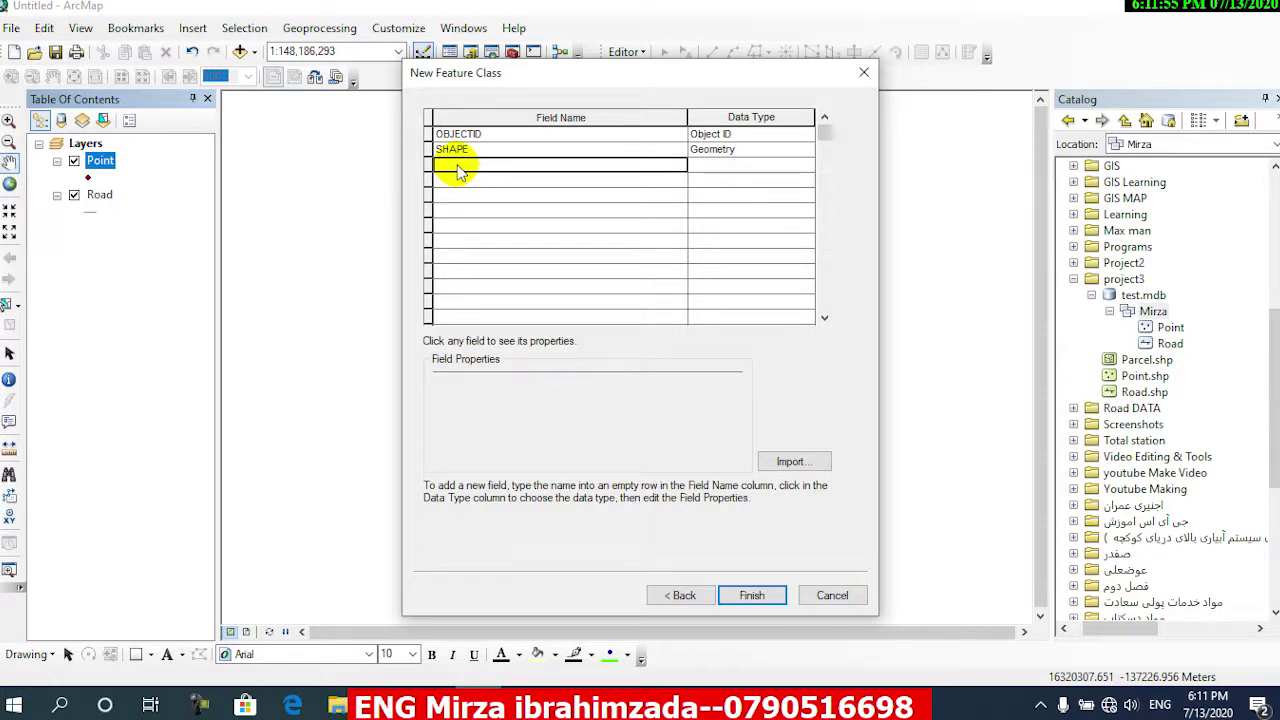
{"action": "type", "text": "Name"}
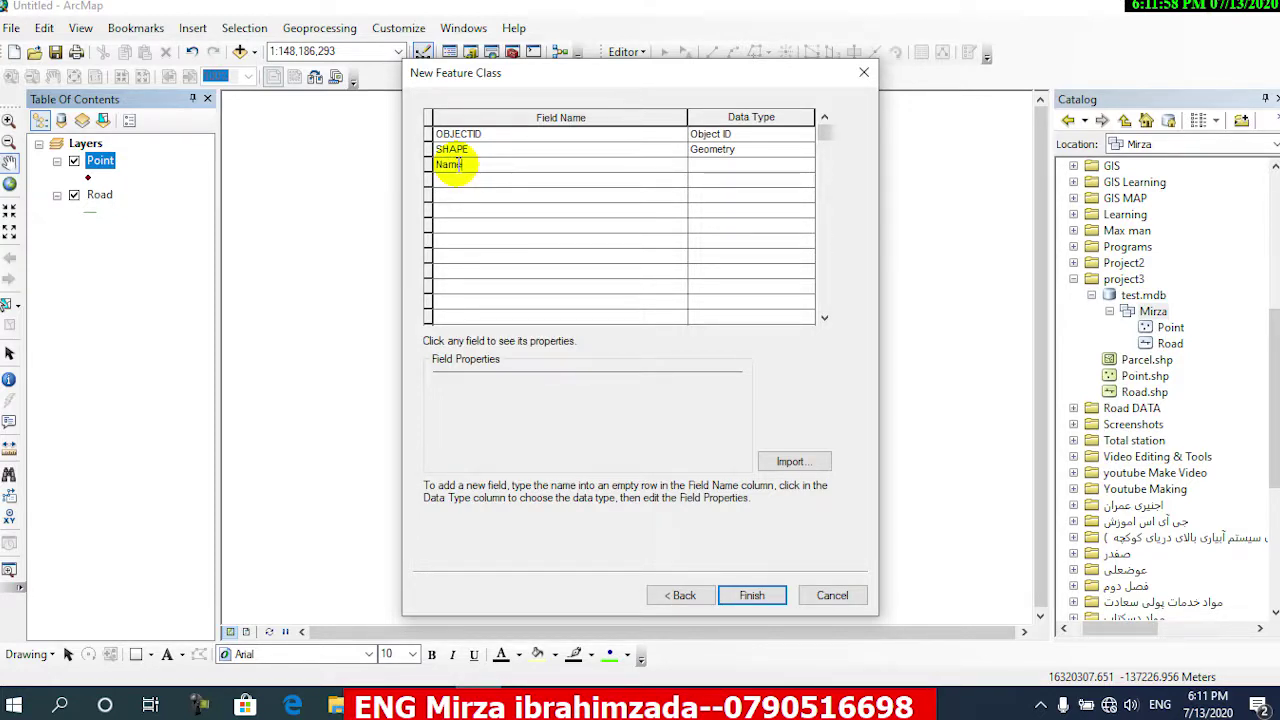
{"action": "left_click", "coordinate": [723, 168]}
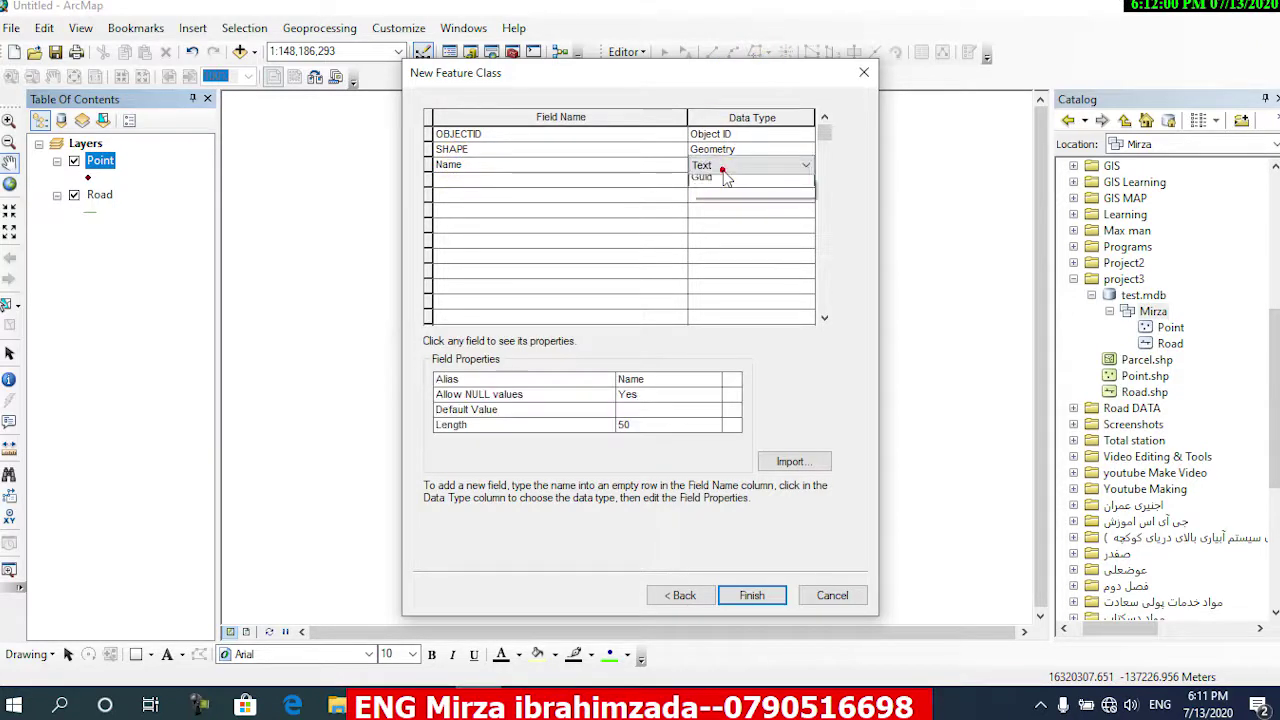